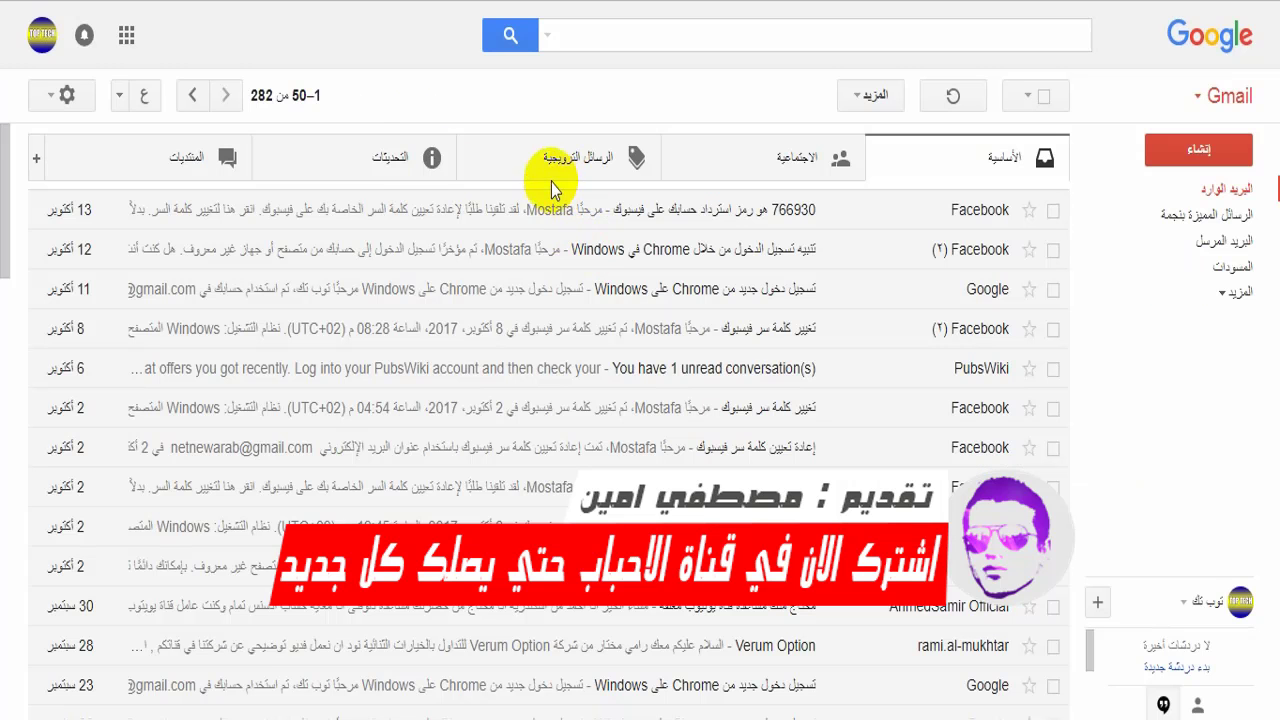
View the Primary and Updates categories of the Gmail inbox
click(400, 155)
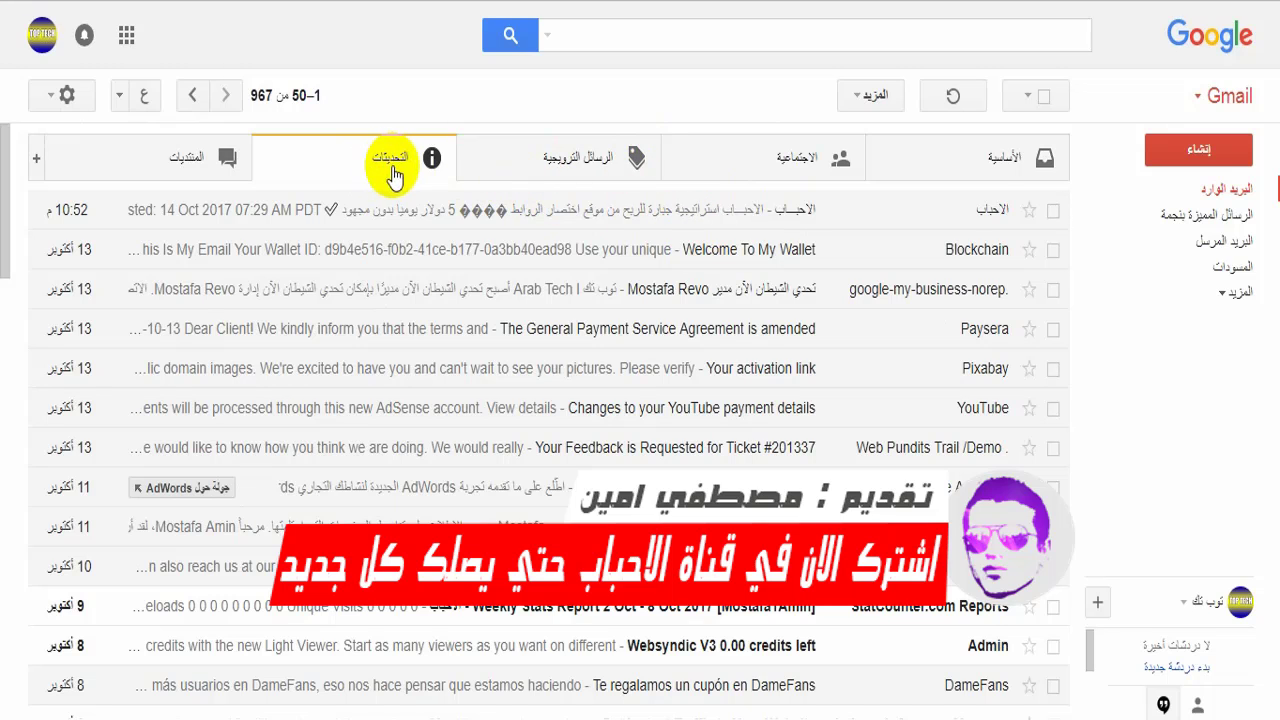
click(984, 178)
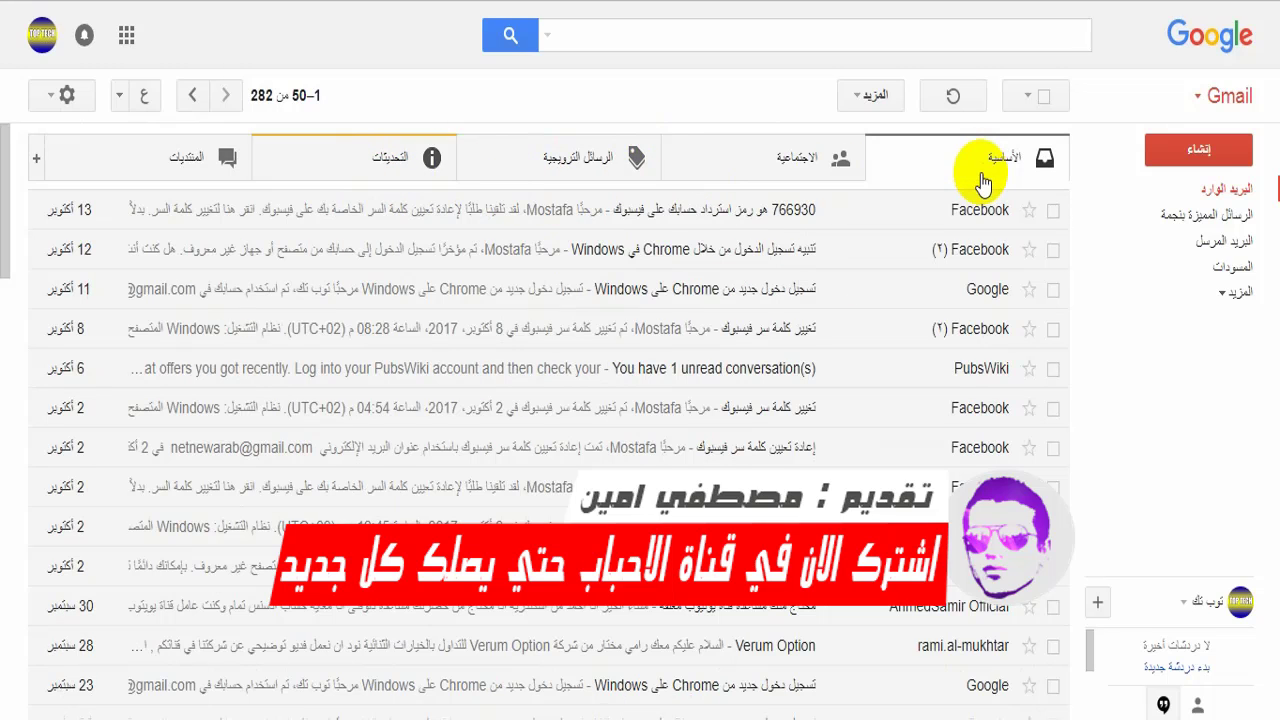
click(447, 165)
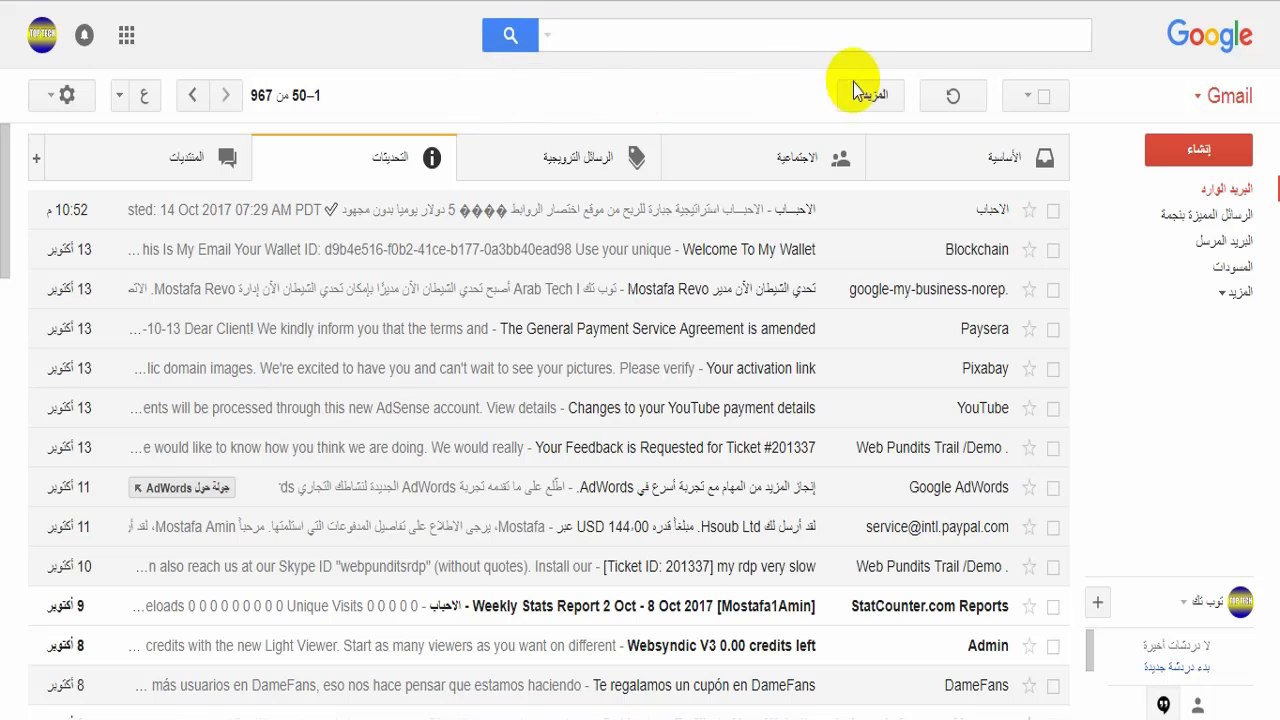
Switch to LwsPanel and log in to the Customer Centre with the customer ID and account password
click(895, 145)
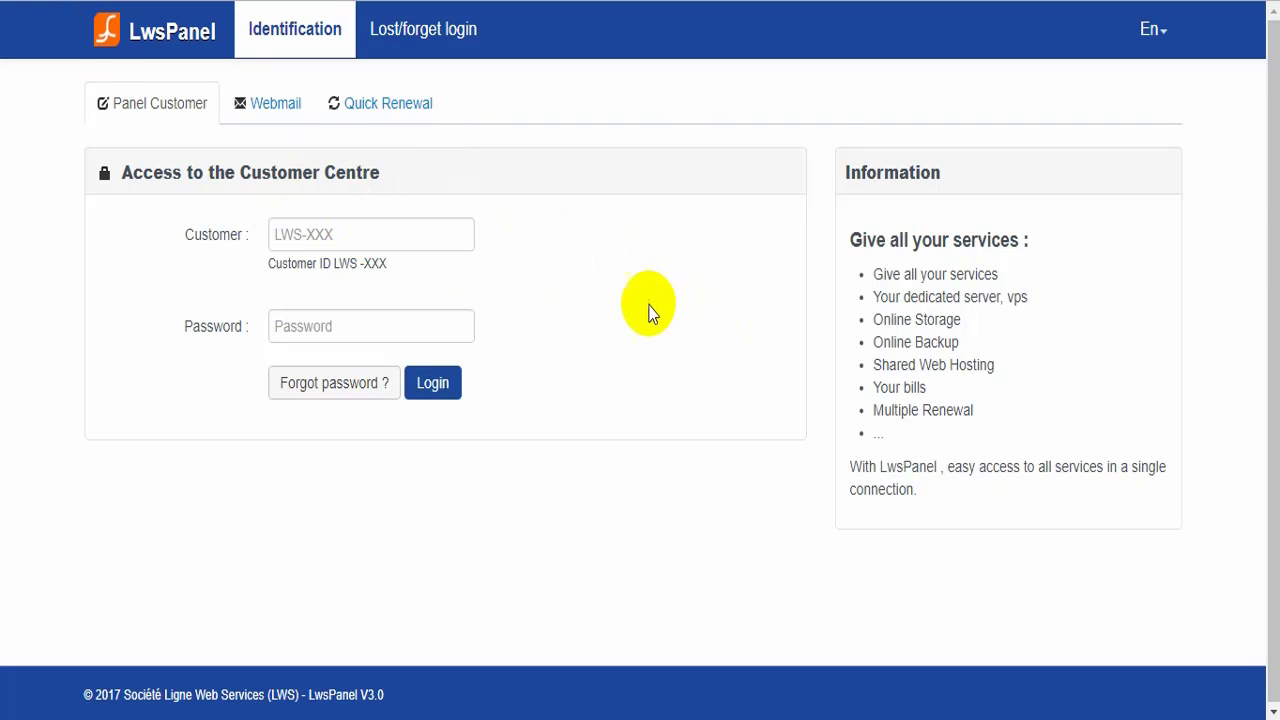
click(302, 233)
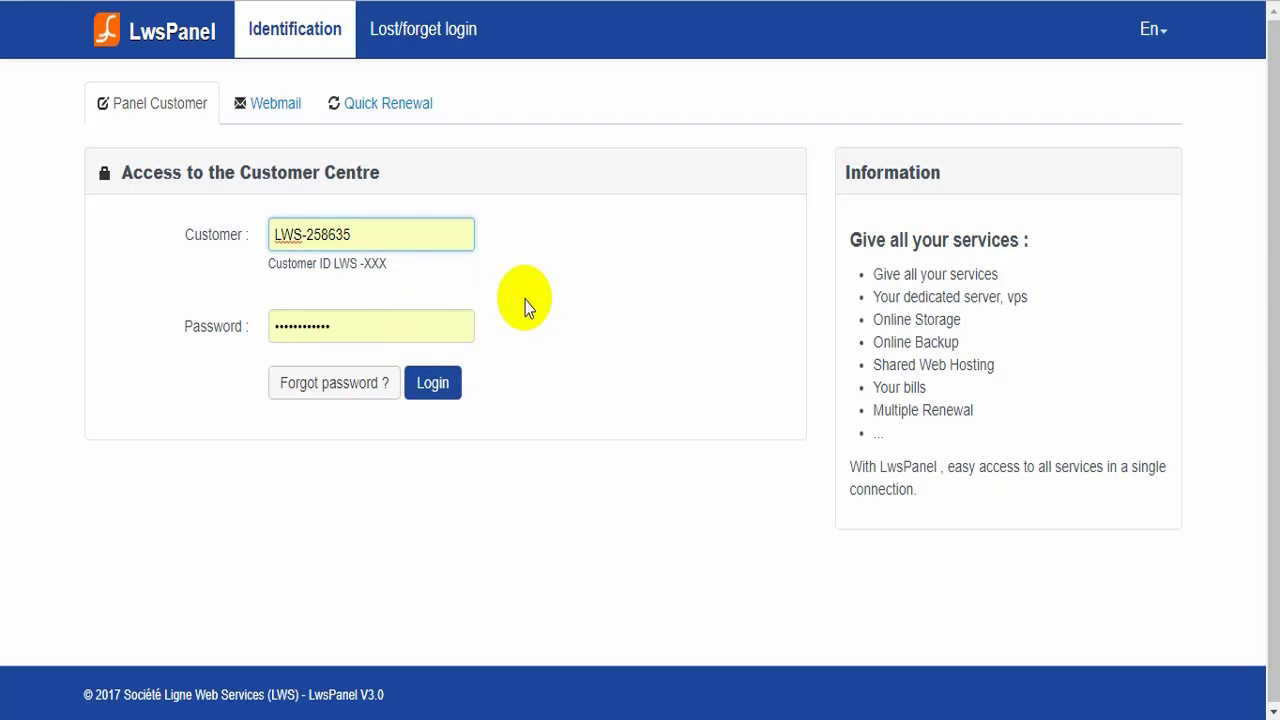
click(1150, 35)
click(640, 362)
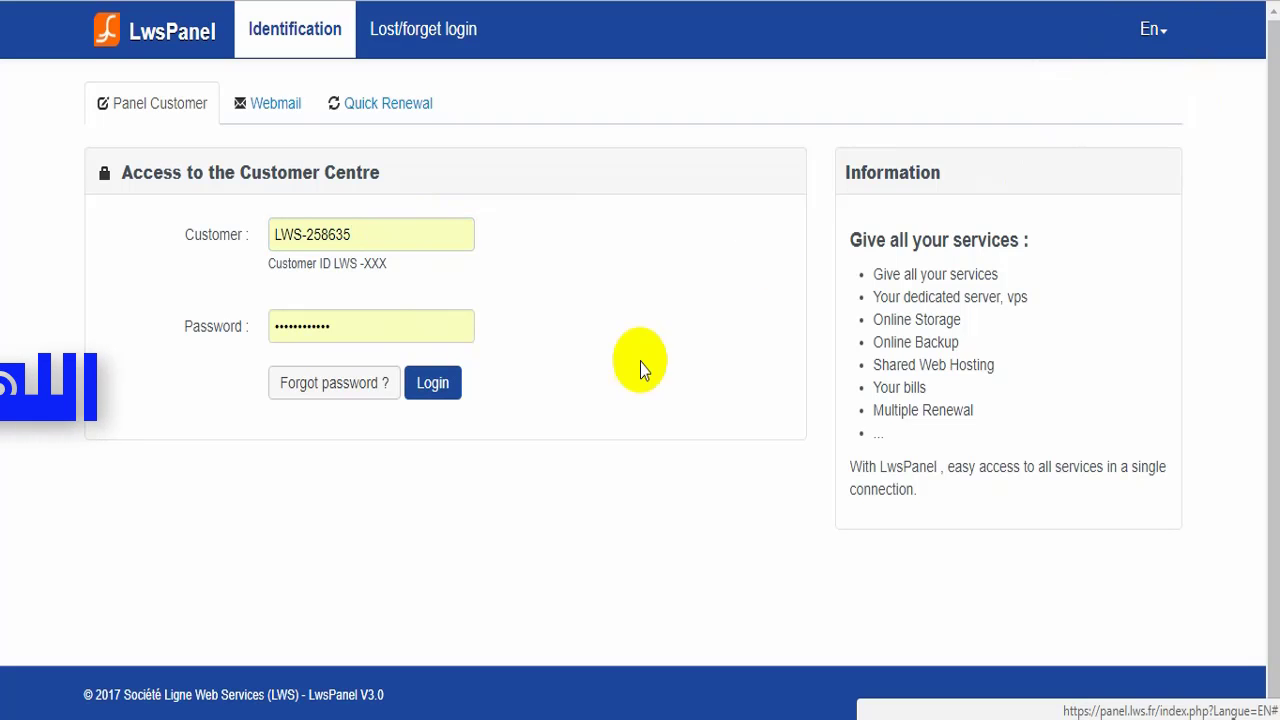
click(448, 402)
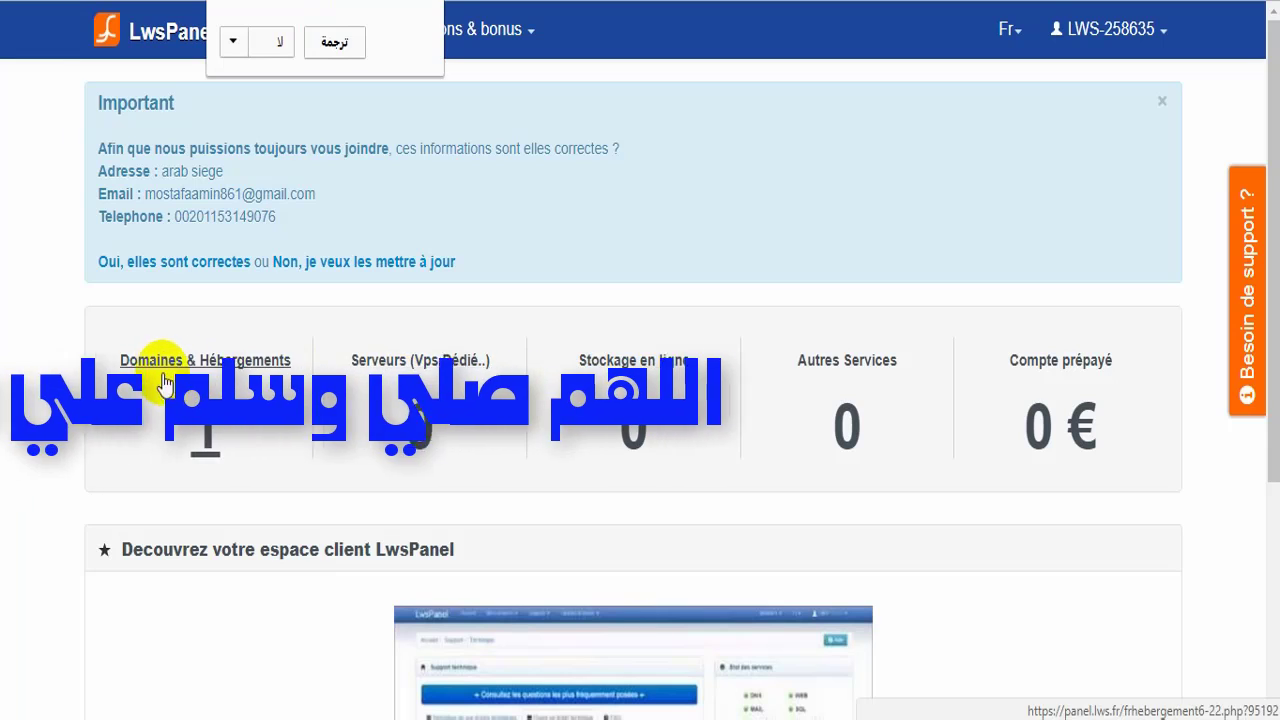
Switch the customer panel's display language from French to English
scroll(200, 365, down, 2)
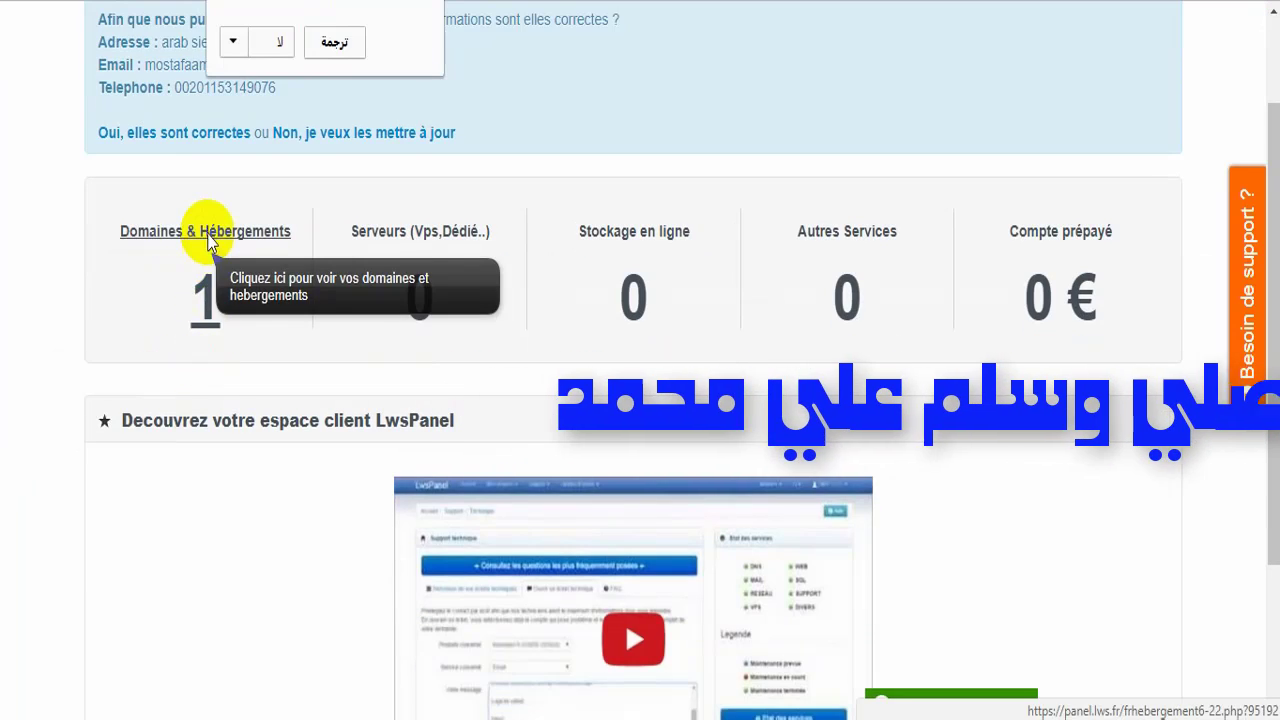
scroll(208, 243, down, 2)
scroll(223, 220, up, 3)
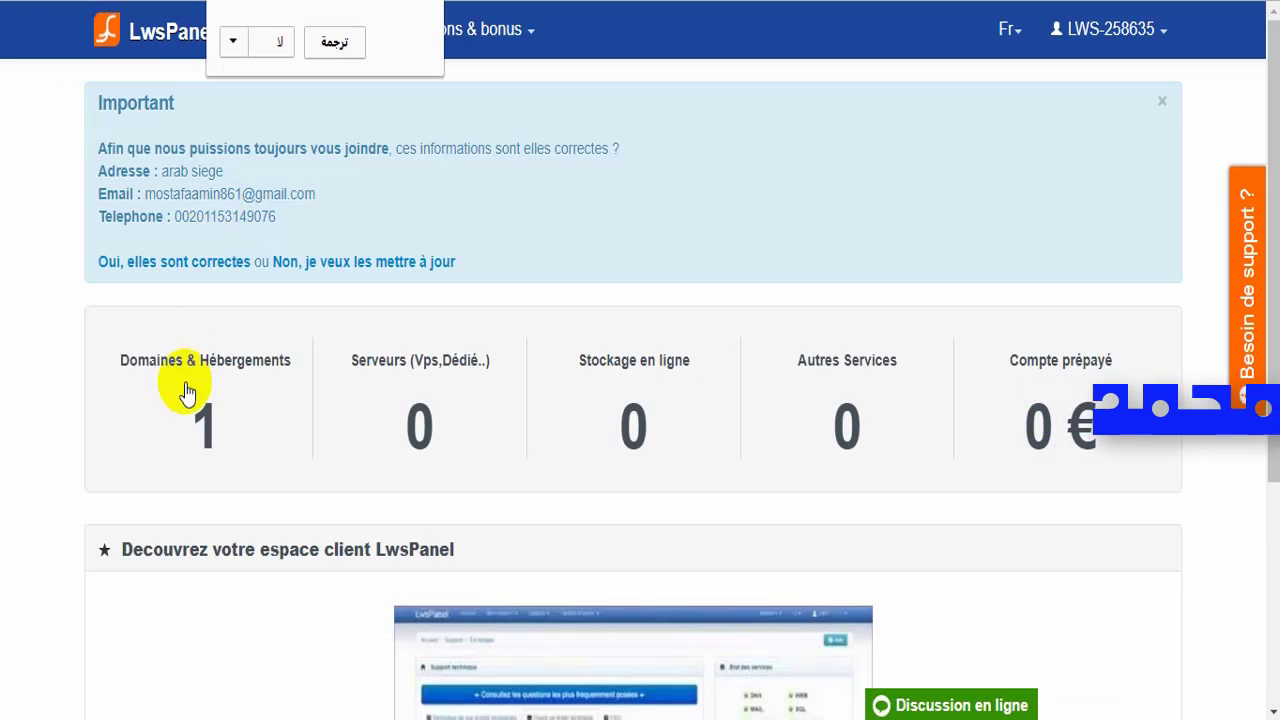
click(1006, 29)
click(1012, 118)
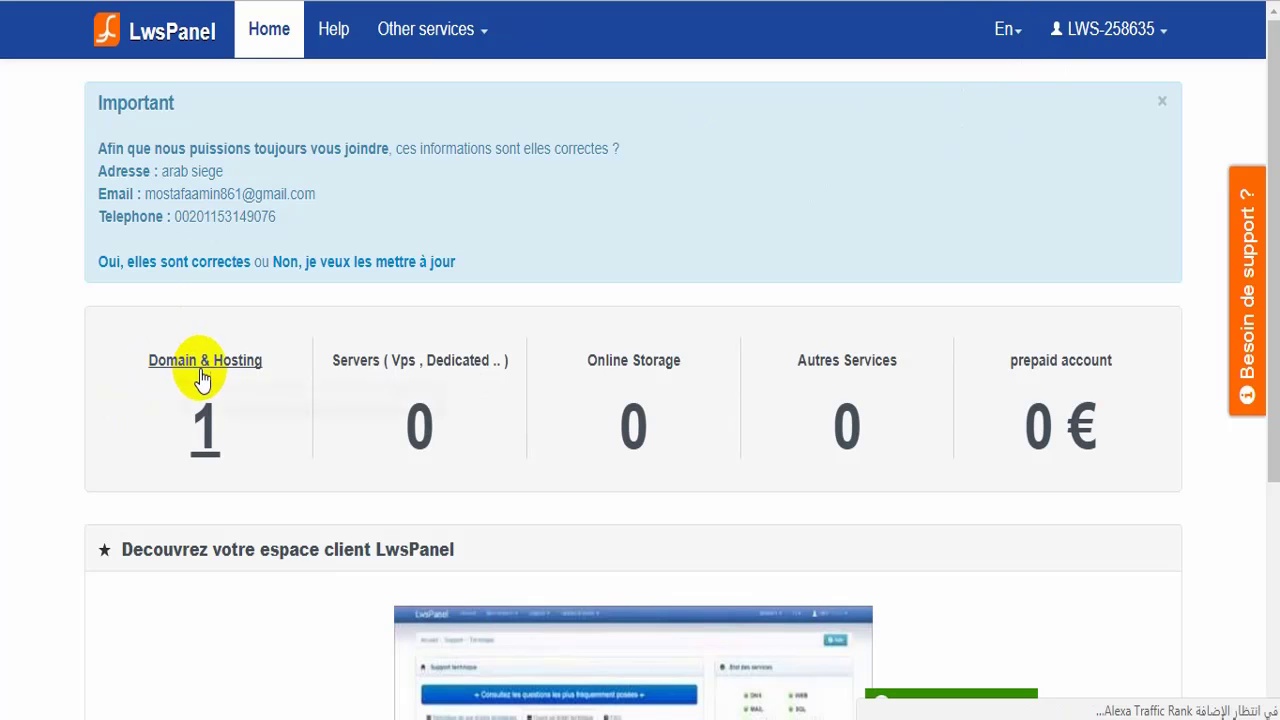
Go to the domain and hosting list and open Domain management for ala7bab.com
click(196, 414)
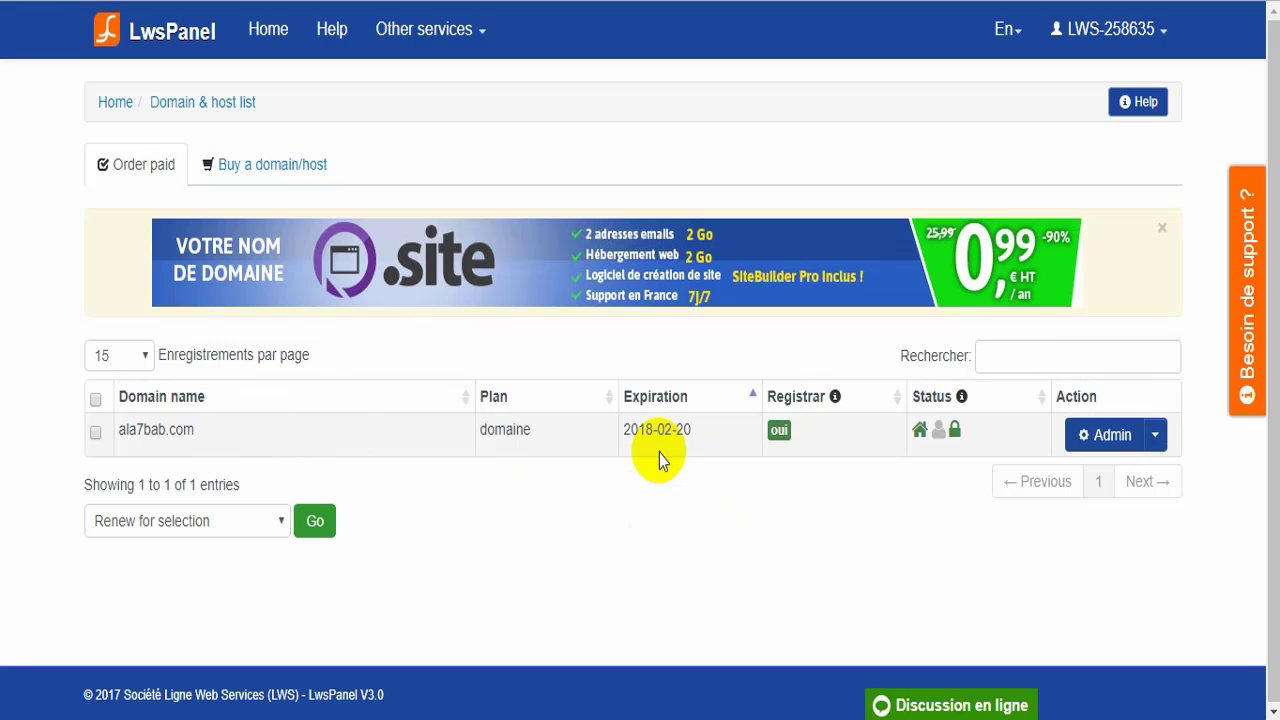
click(1107, 435)
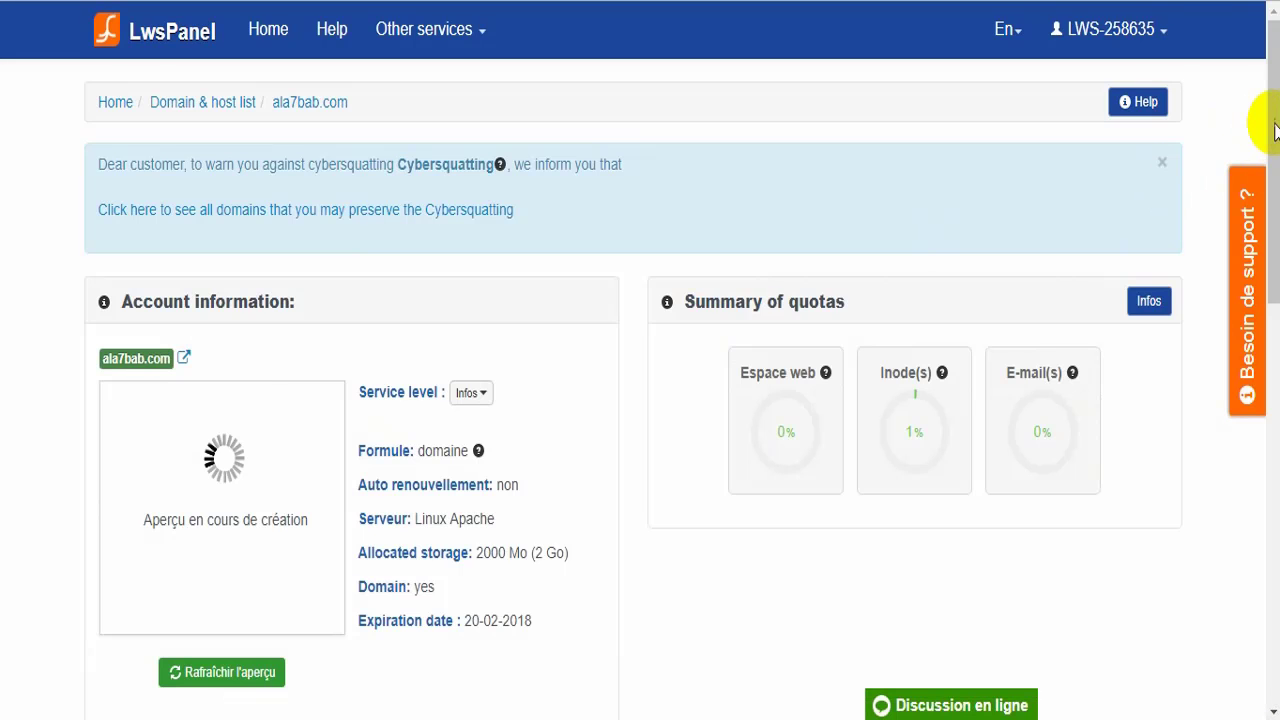
drag(1256, 116, 1262, 205)
scroll(640, 360, down, 1)
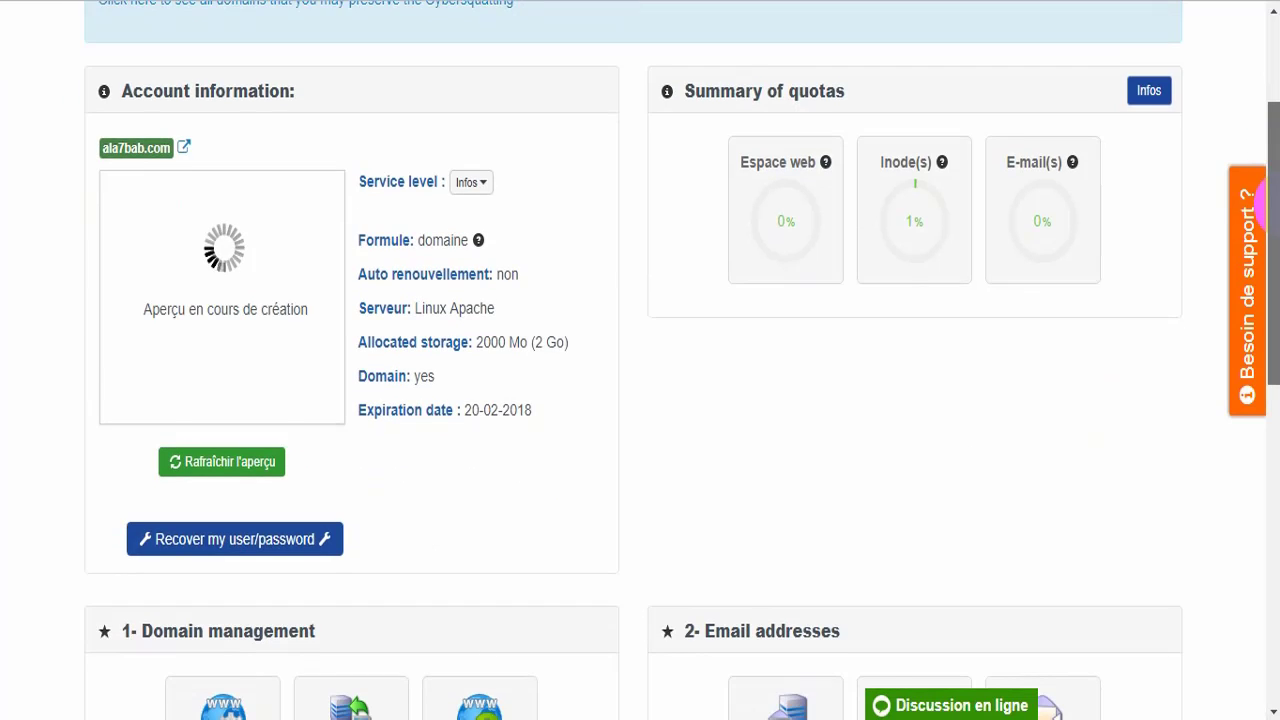
scroll(223, 34, down, 2)
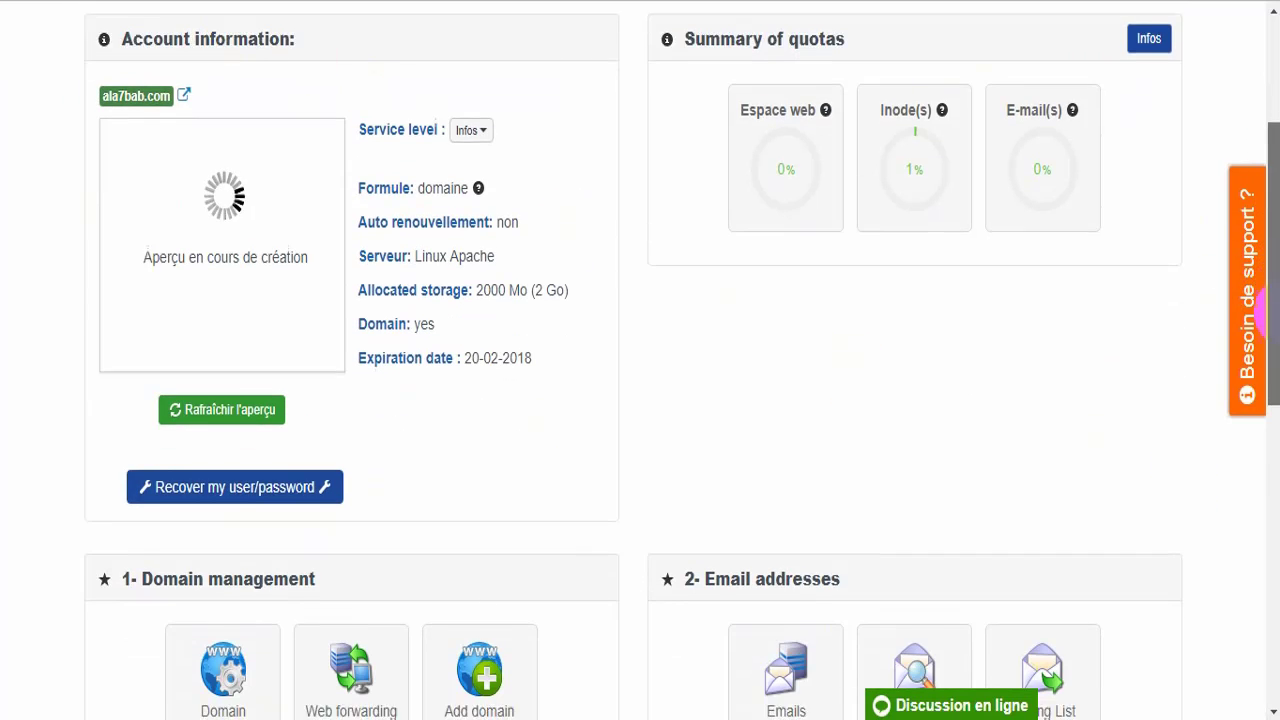
scroll(640, 360, down, 3)
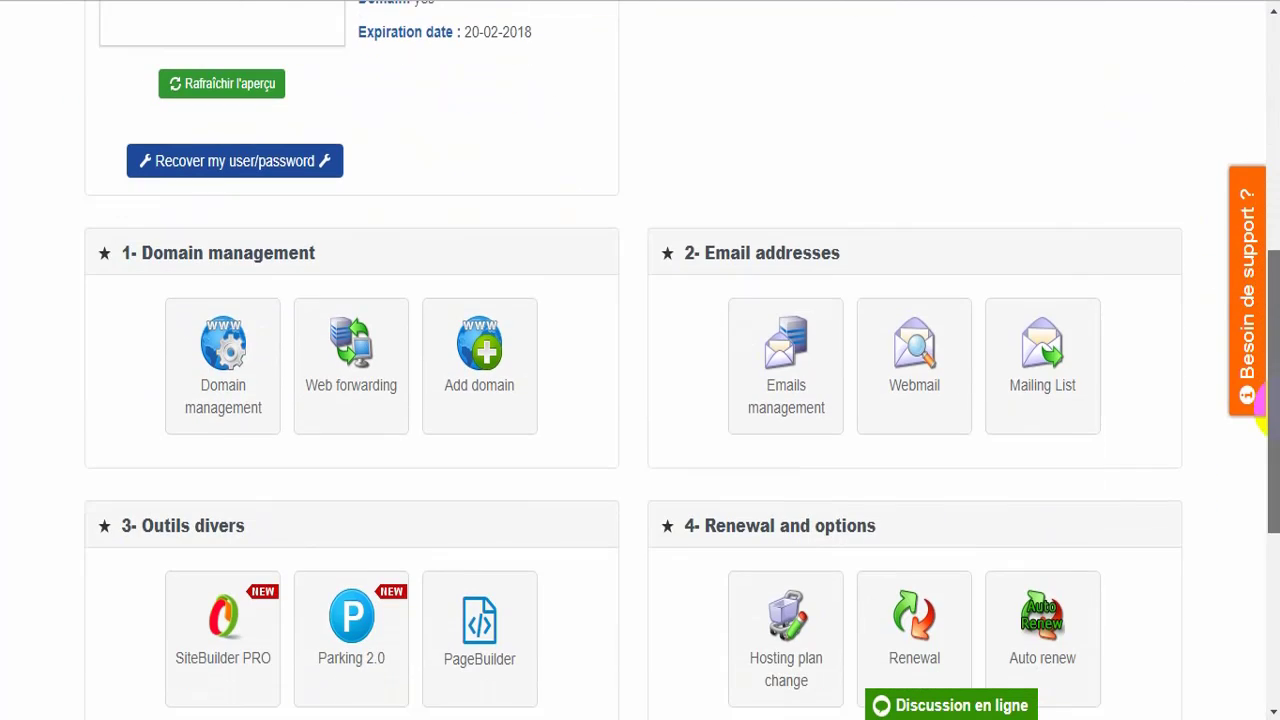
click(226, 343)
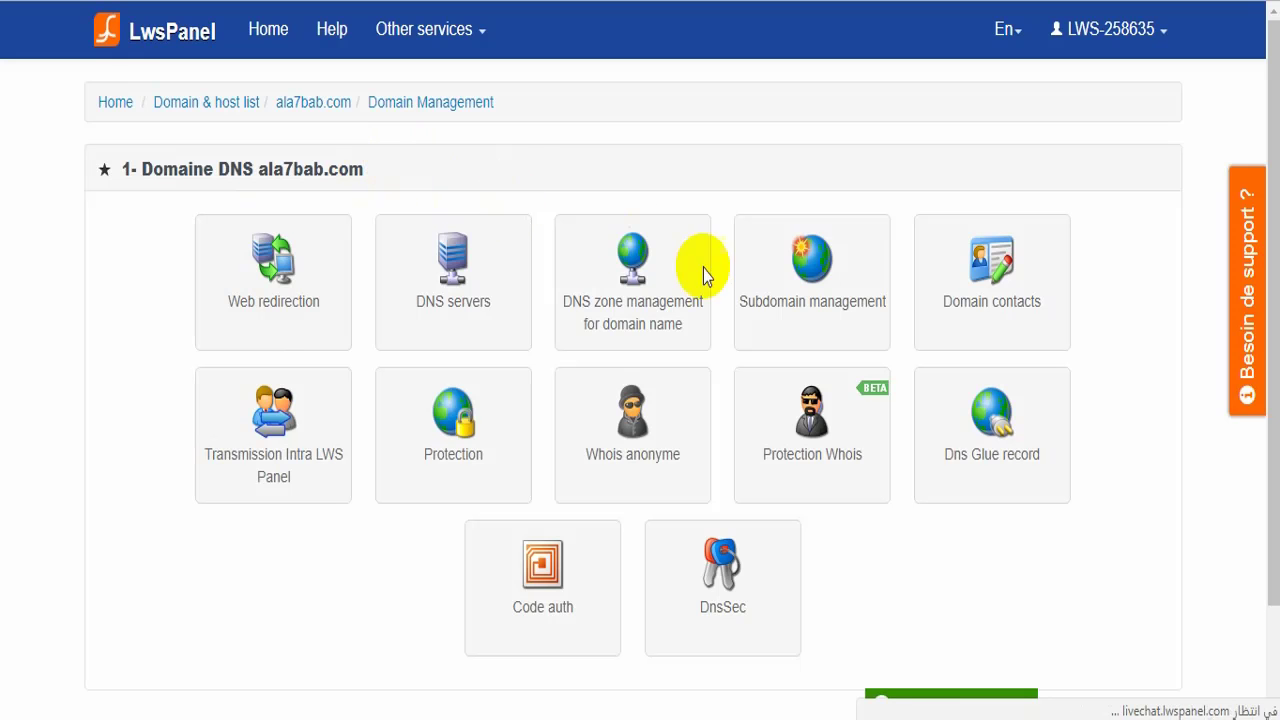
Open the expert DNS zone configuration for the domain and set the new record's type to CNAME
click(571, 286)
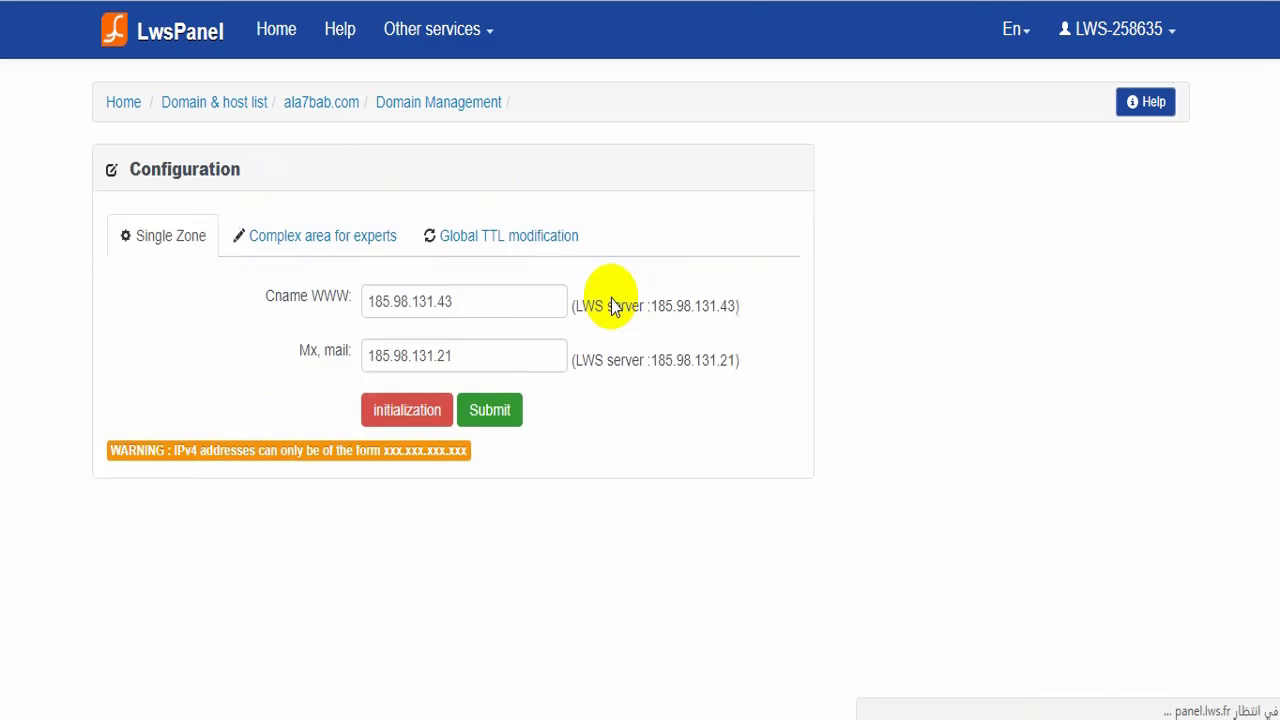
click(280, 245)
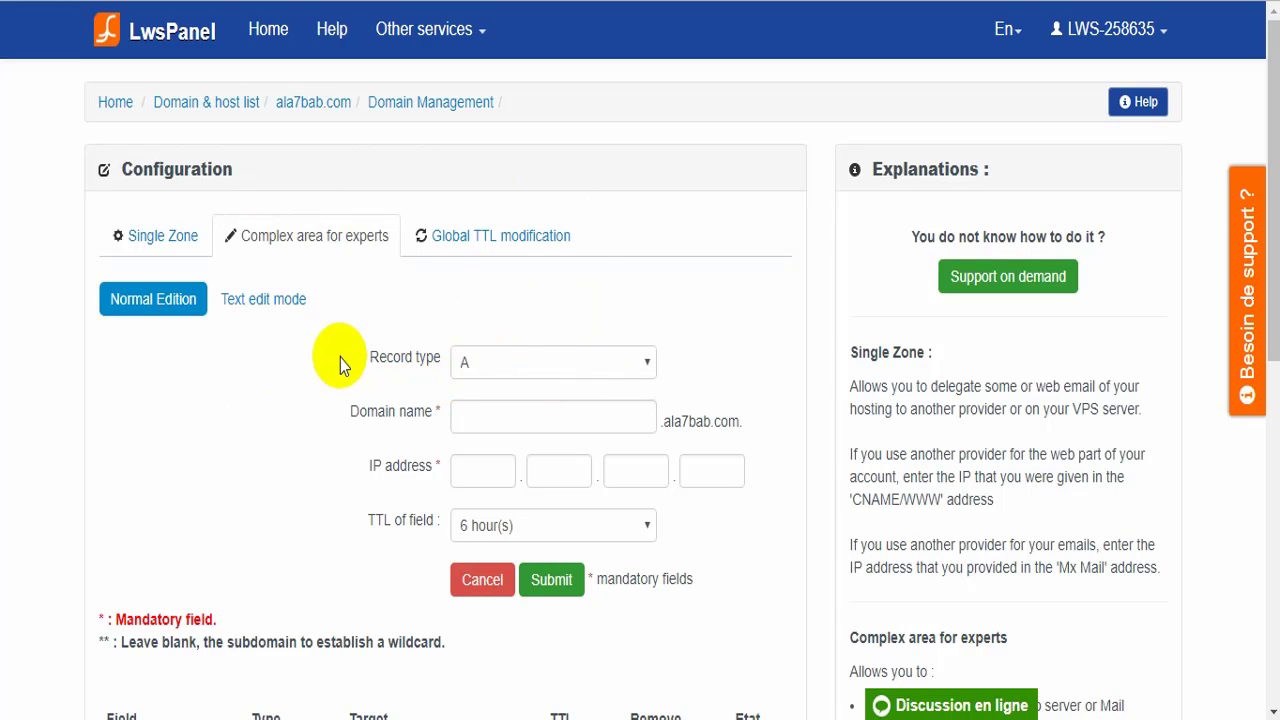
drag(343, 363, 418, 365)
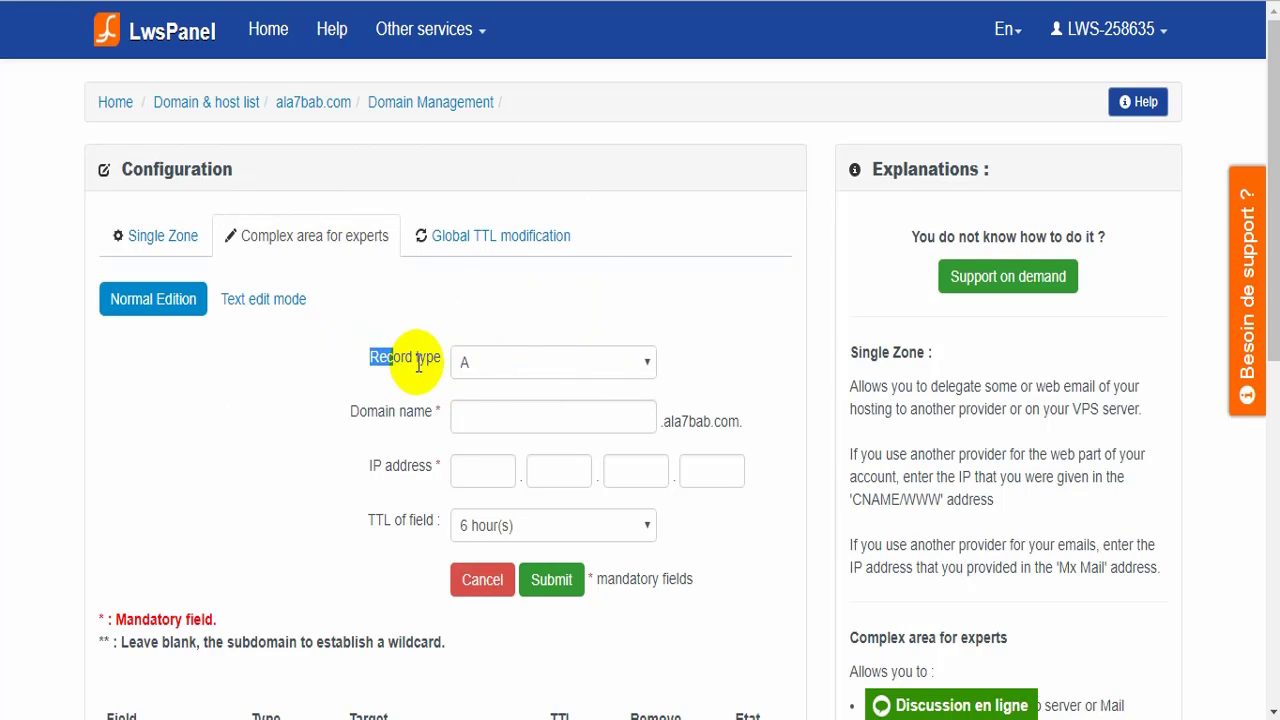
click(560, 362)
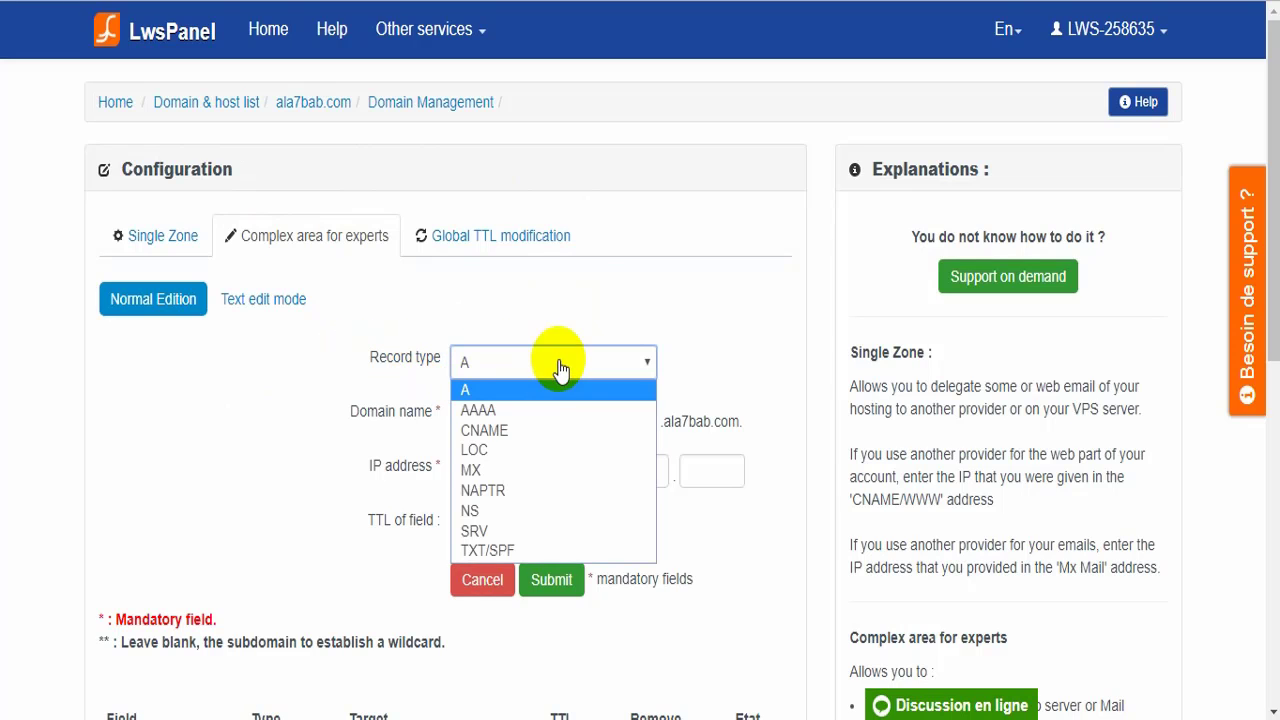
click(547, 430)
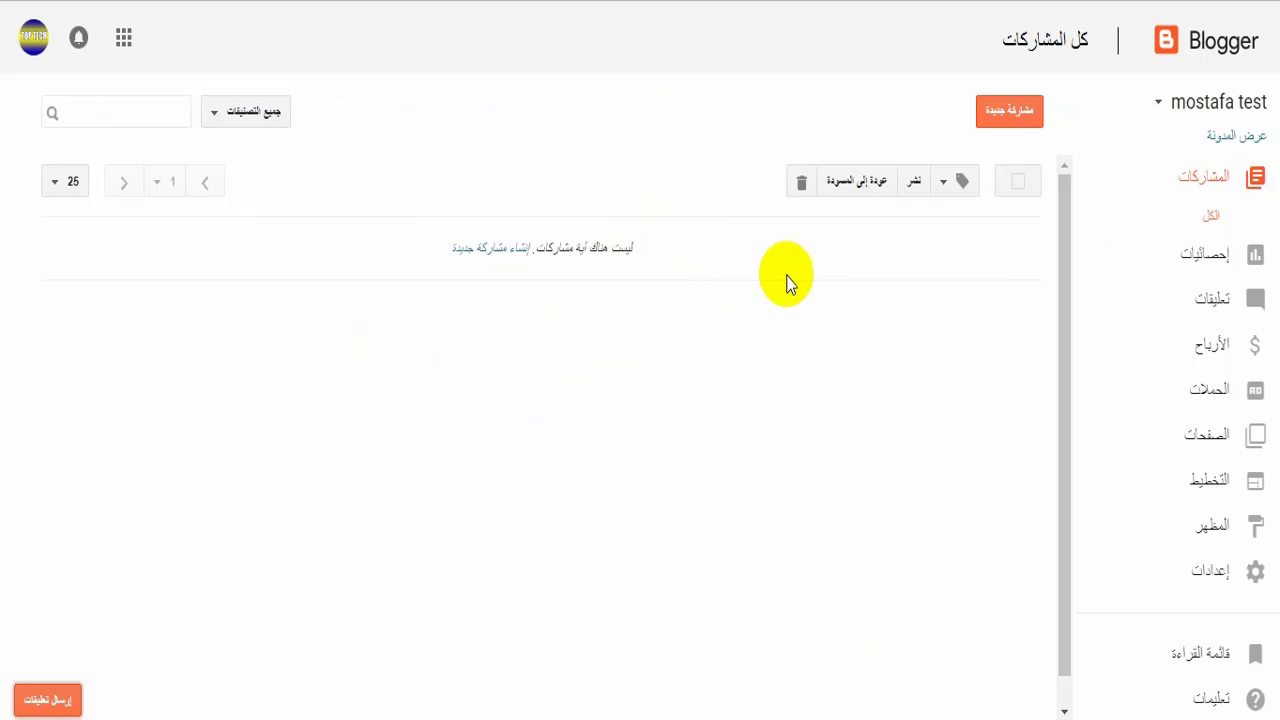
click(1226, 578)
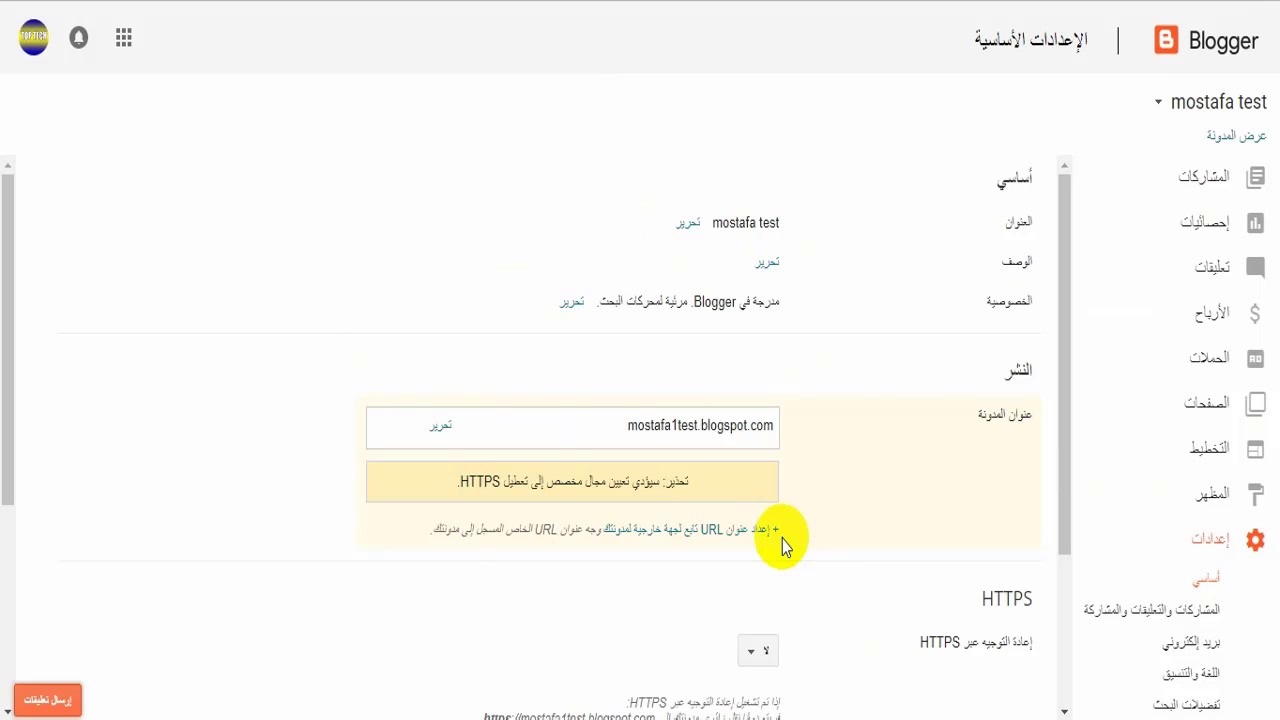
drag(780, 539, 551, 566)
click(735, 540)
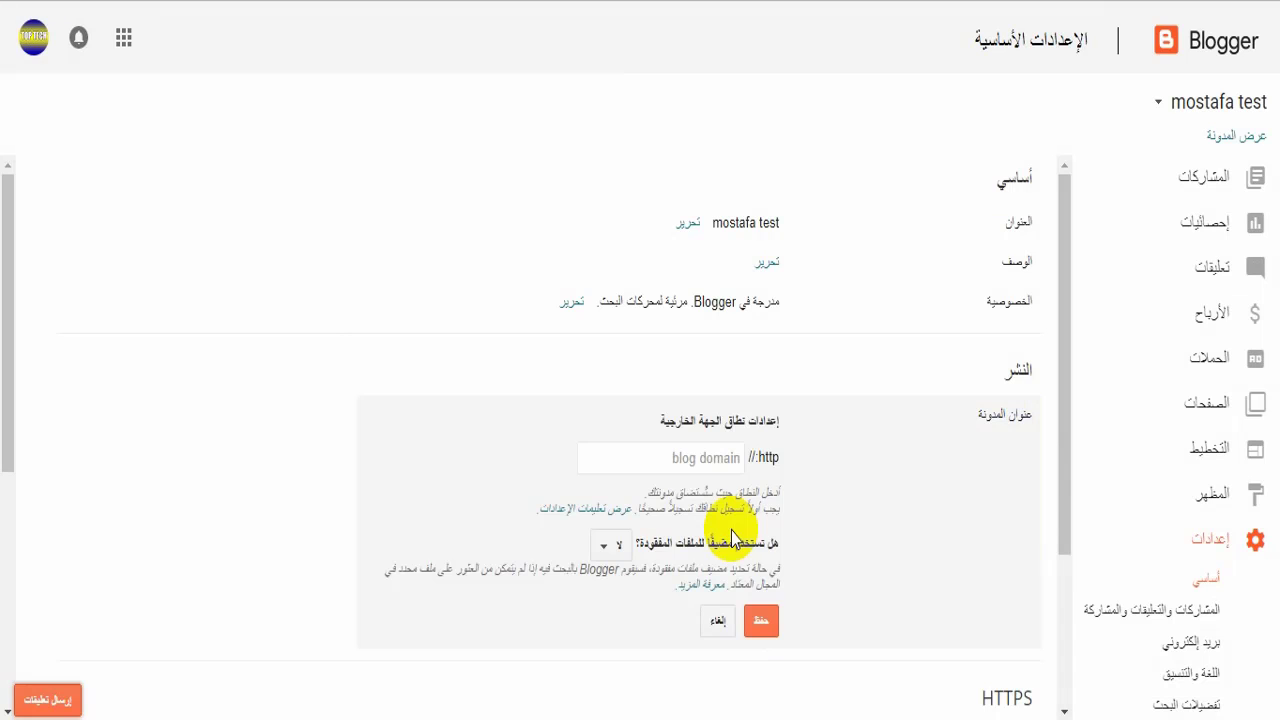
click(682, 457)
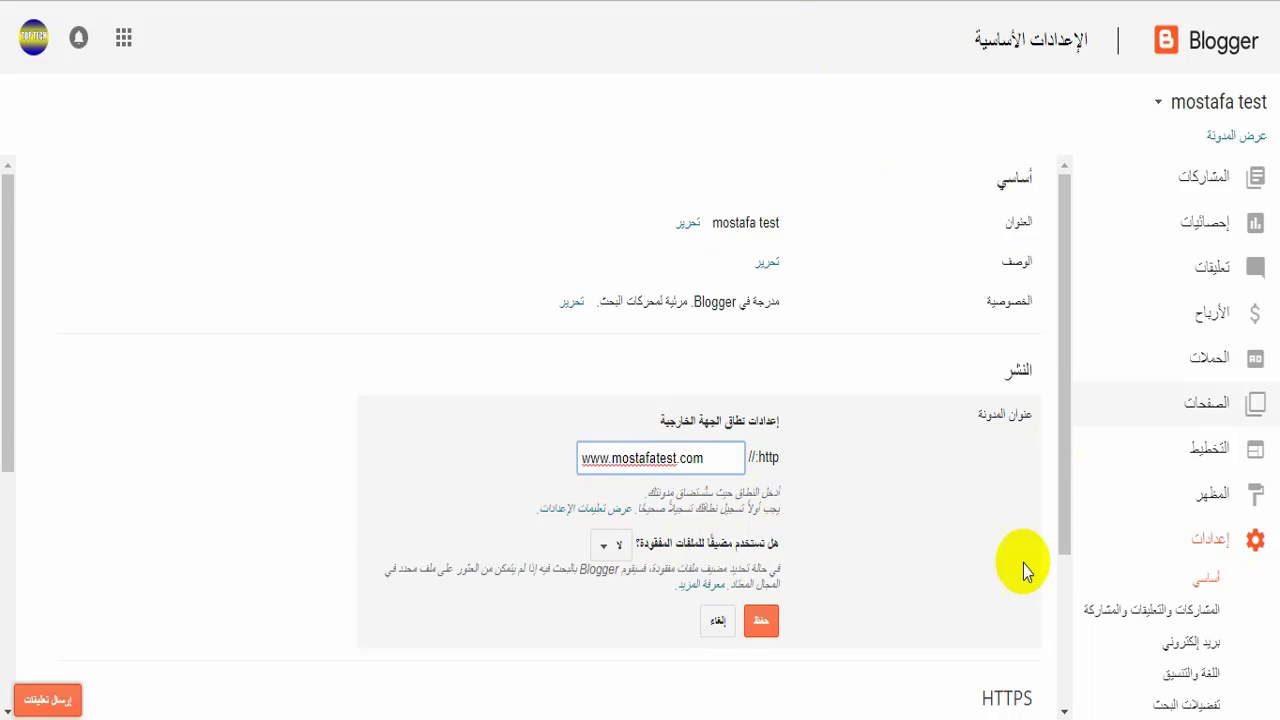
key(Return)
Copy the host name www from Blogger's CNAME instructions into the Domain name of the new LwsPanel record
scroll(886, 471, down, 2)
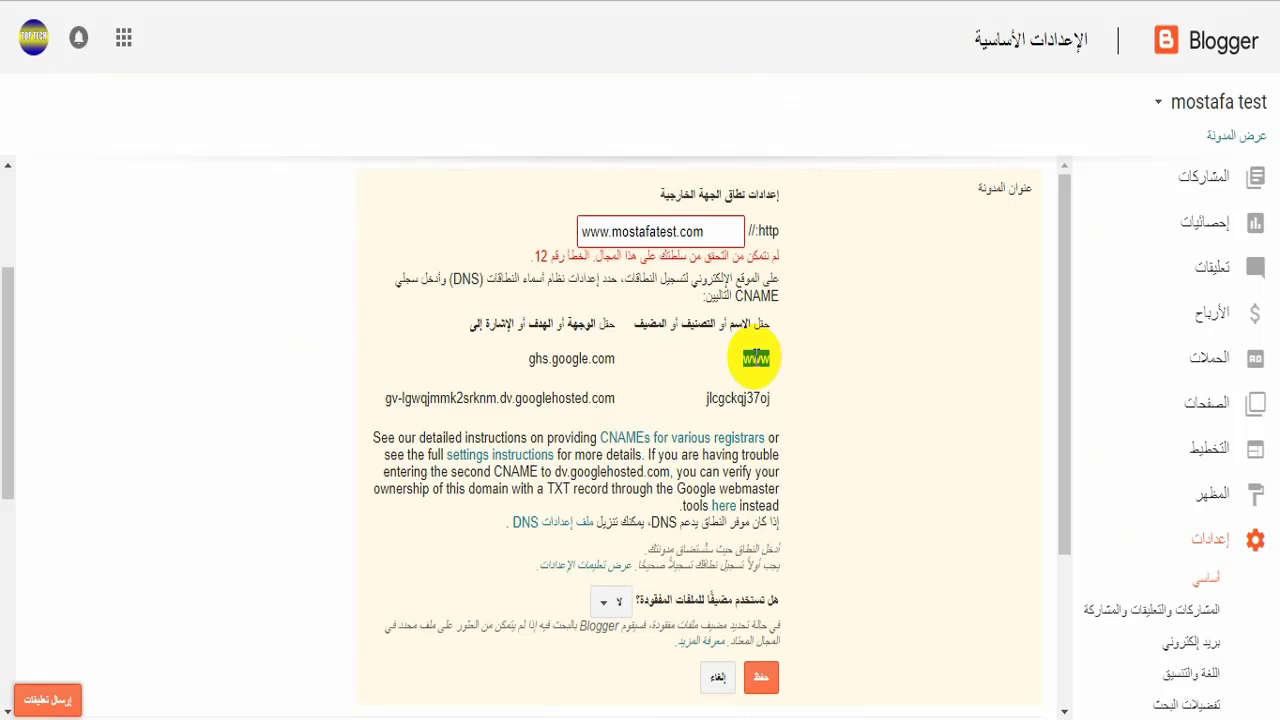
right_click(756, 358)
click(730, 375)
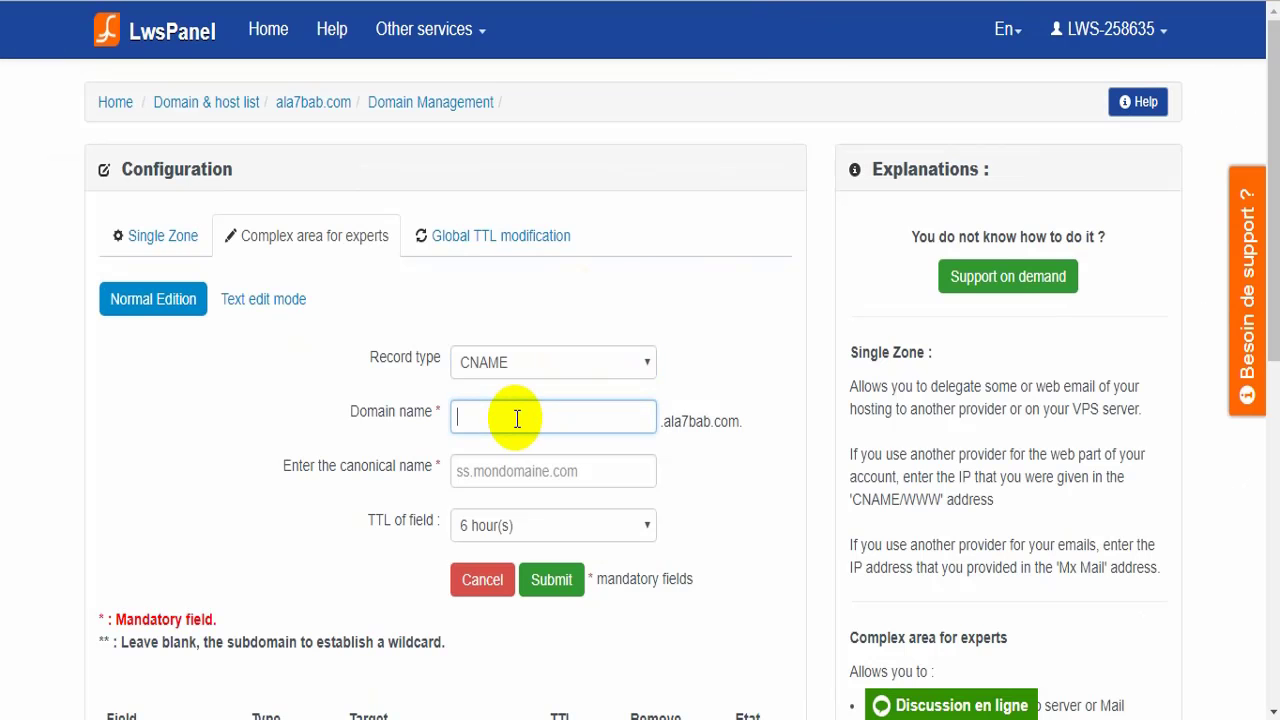
right_click(517, 418)
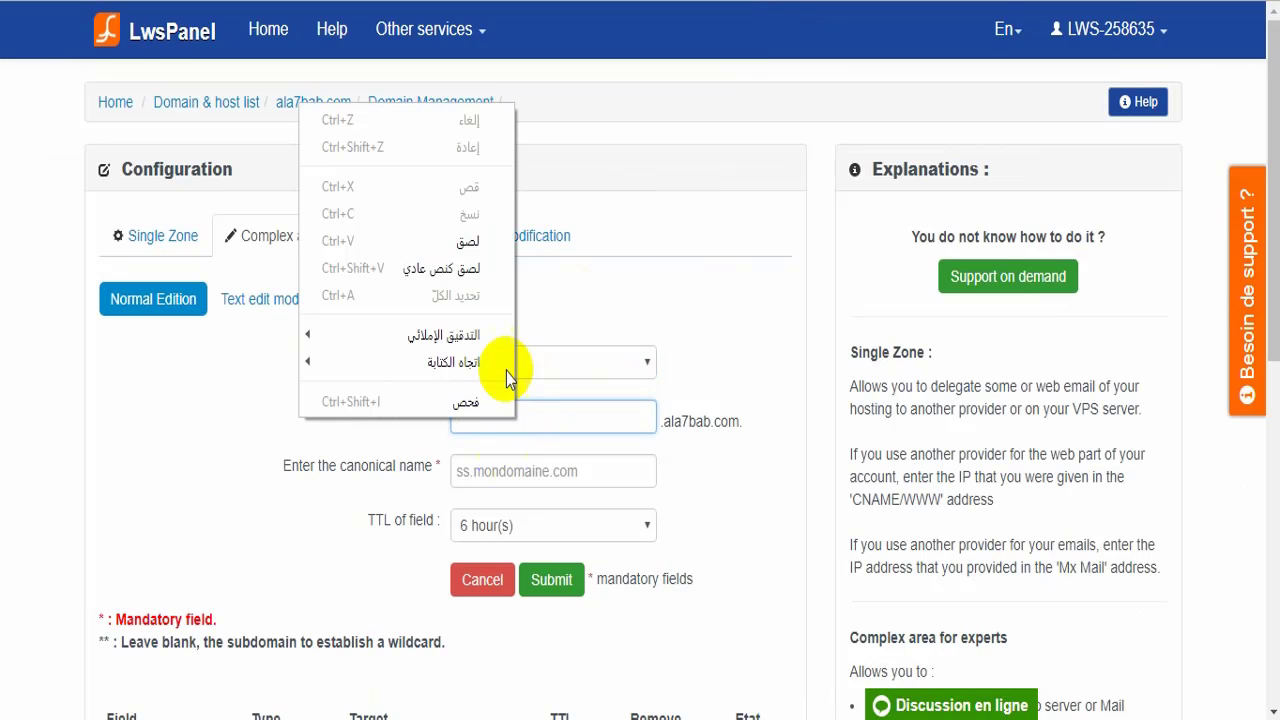
click(475, 240)
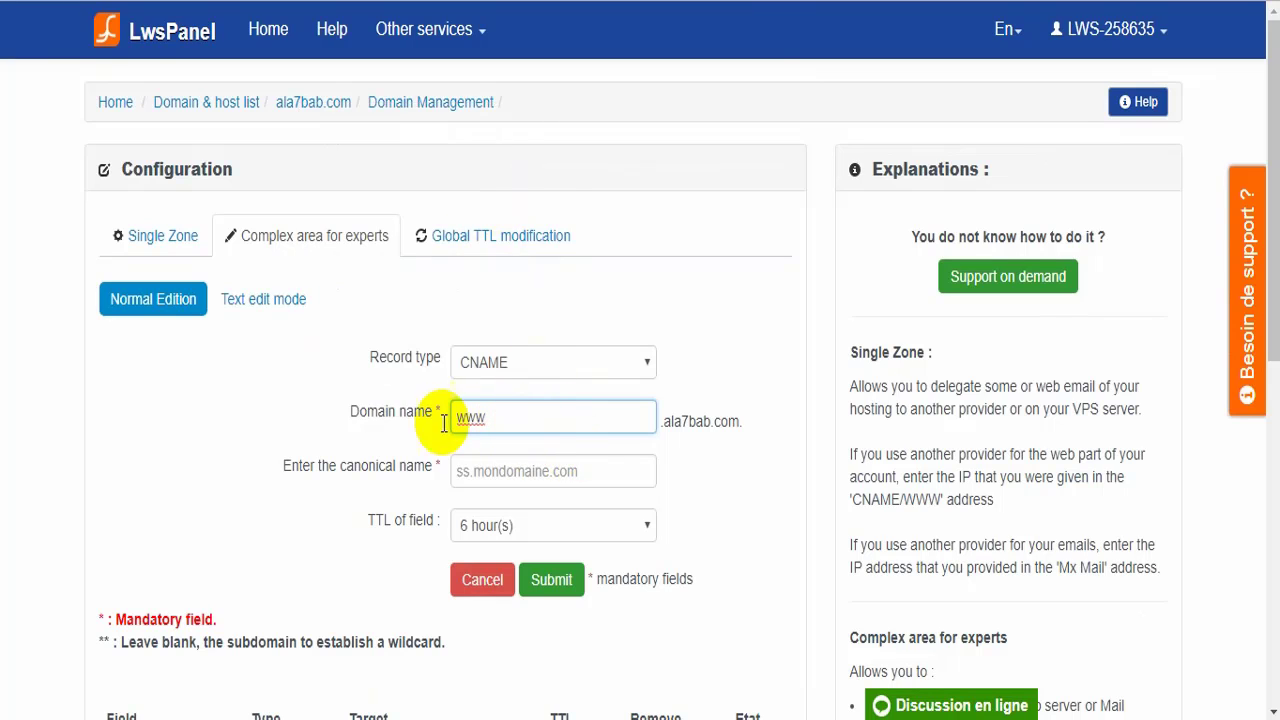
Copy the target ghs.google.com from Blogger's CNAME instructions into the canonical name of the LwsPanel record
click(551, 468)
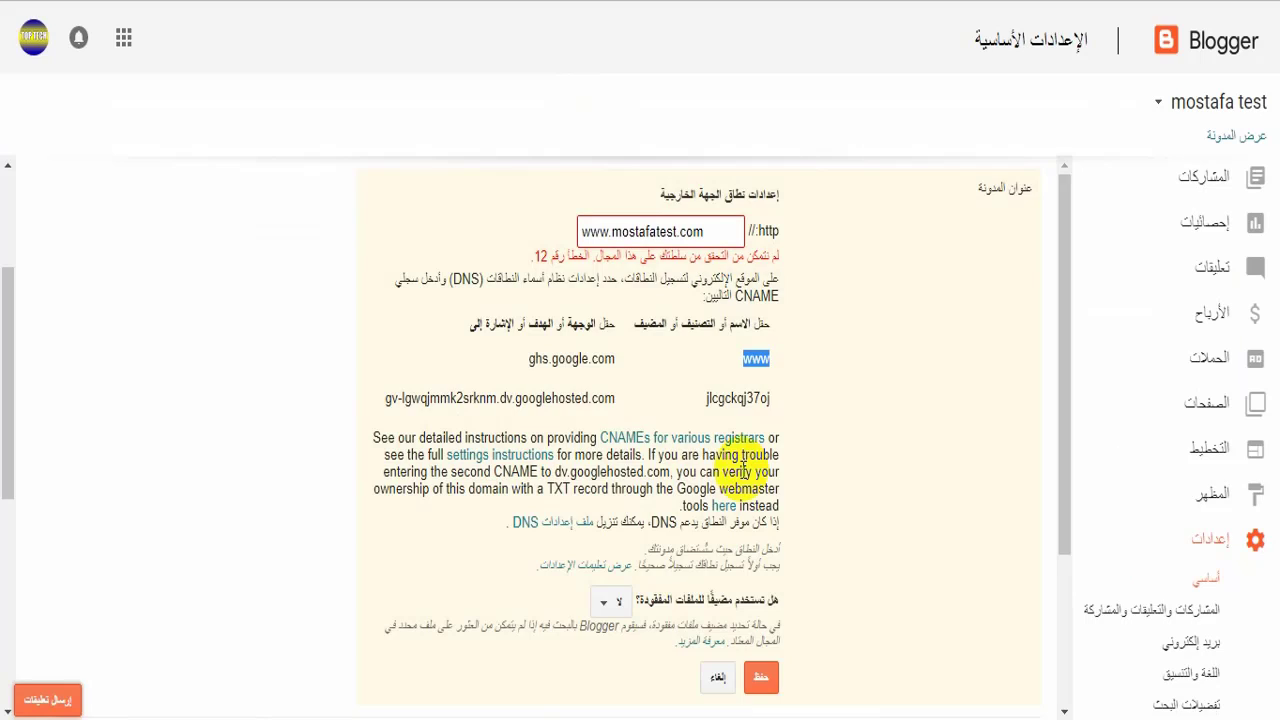
drag(614, 366, 550, 366)
right_click(551, 363)
click(520, 290)
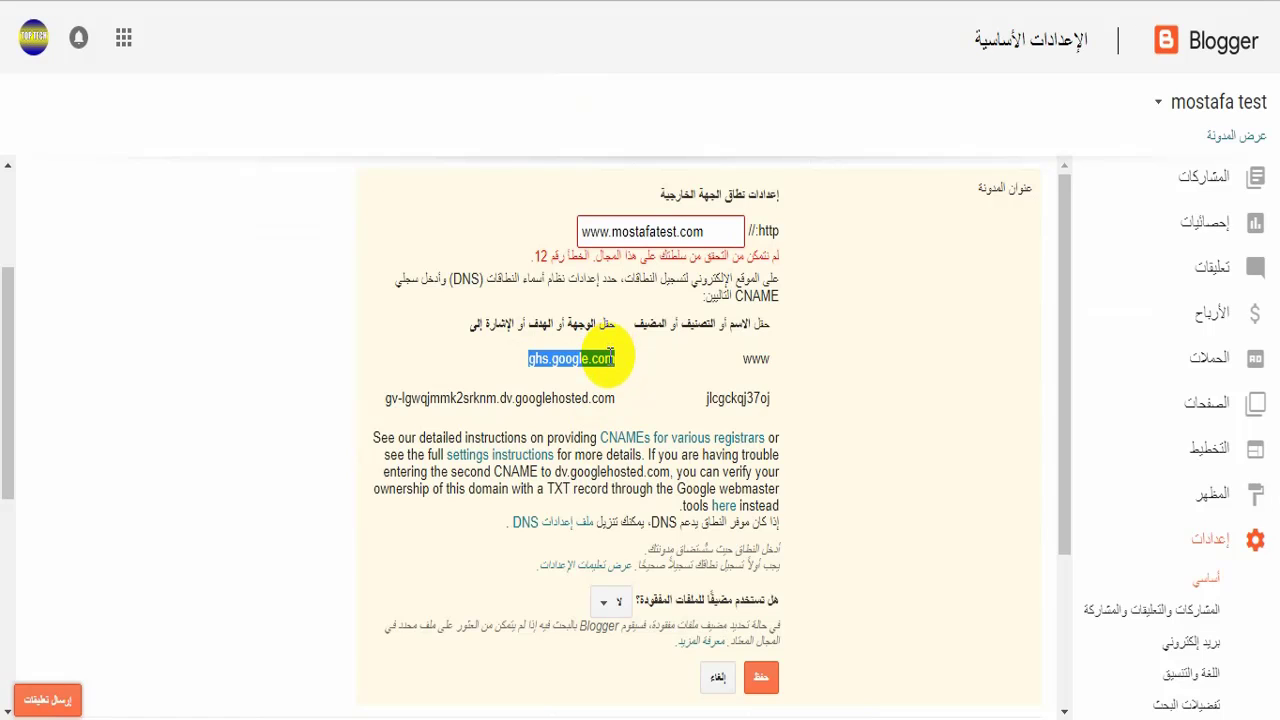
right_click(610, 358)
click(586, 371)
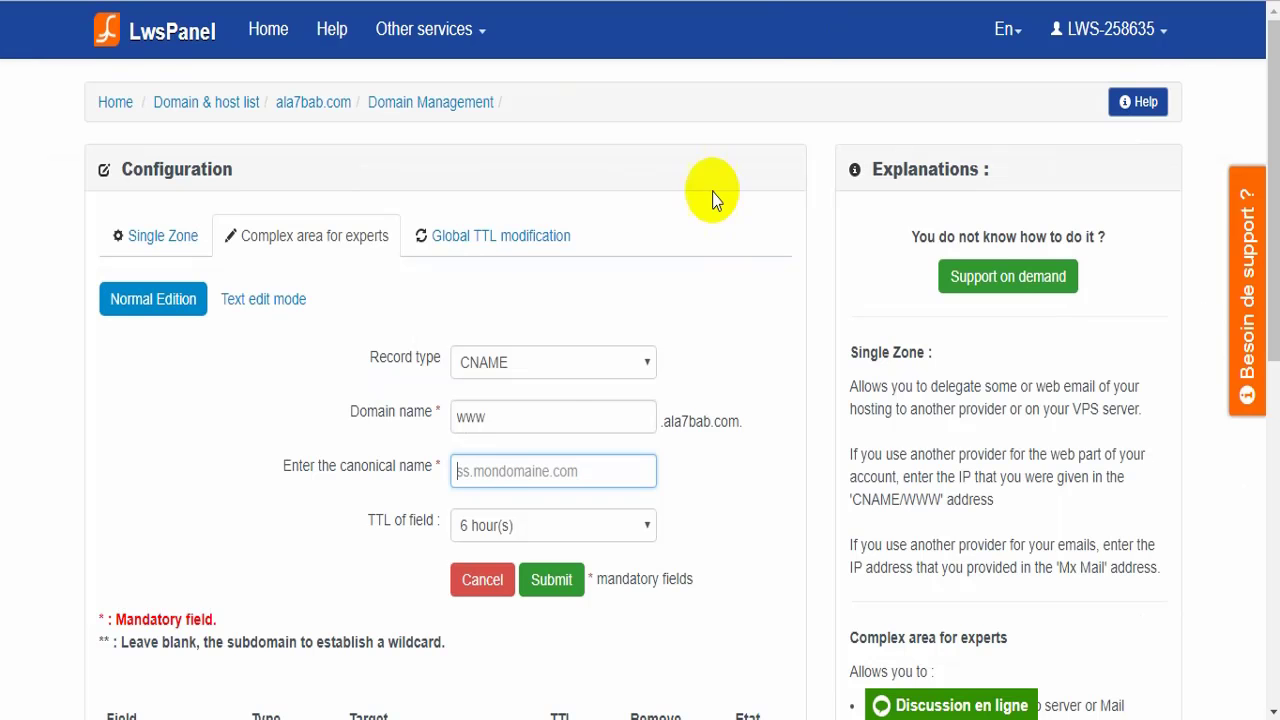
right_click(494, 476)
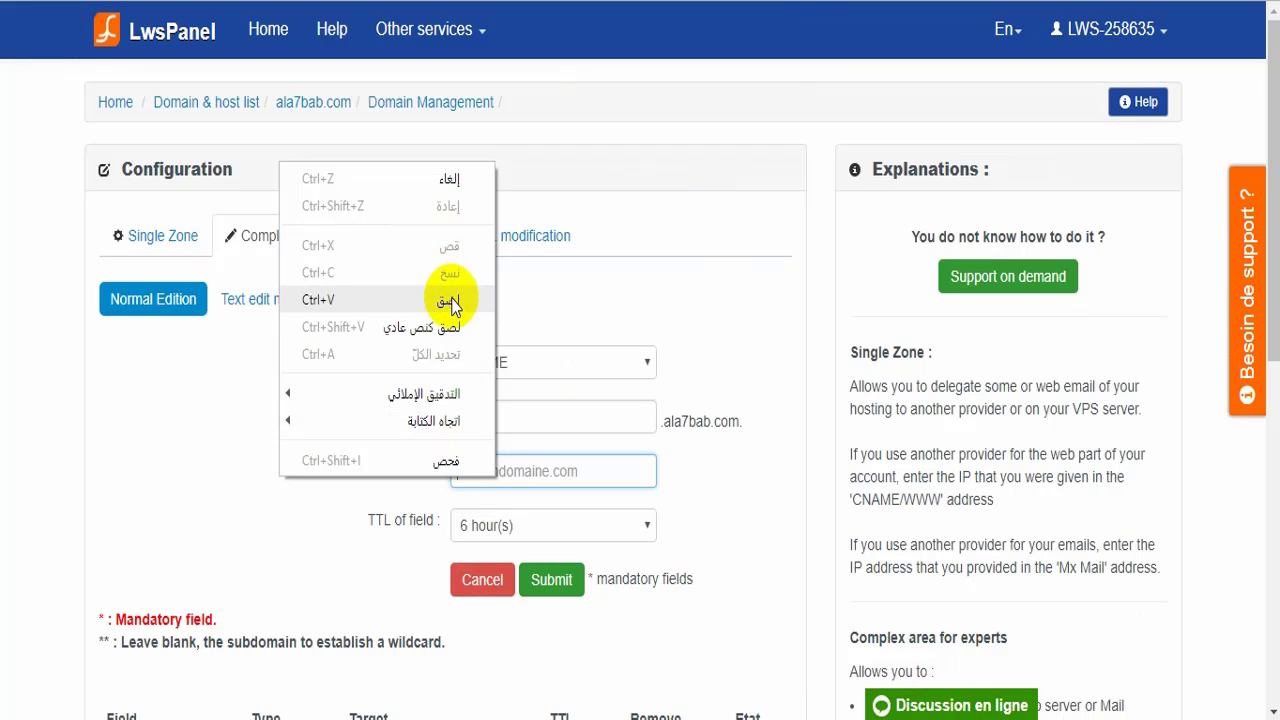
click(450, 300)
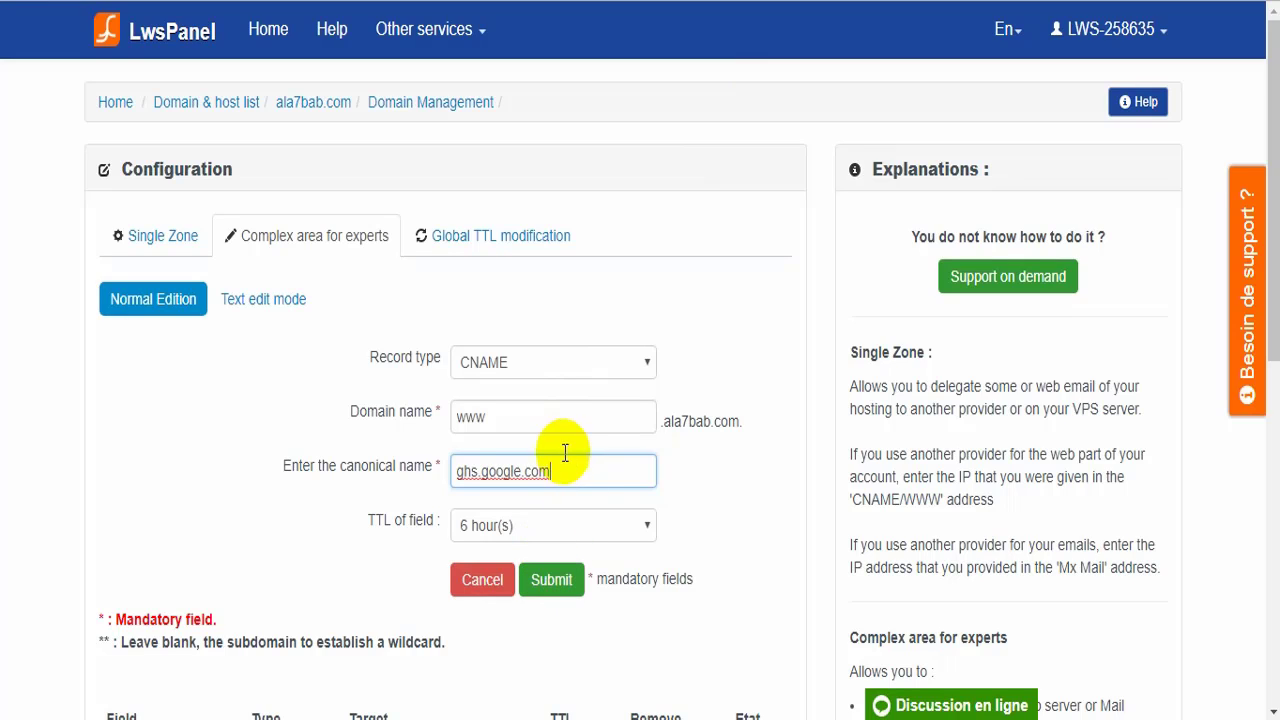
Clear the canonical name and the domain name of the unsubmitted CNAME record
drag(548, 465, 410, 458)
key(BackSpace)
click(522, 414)
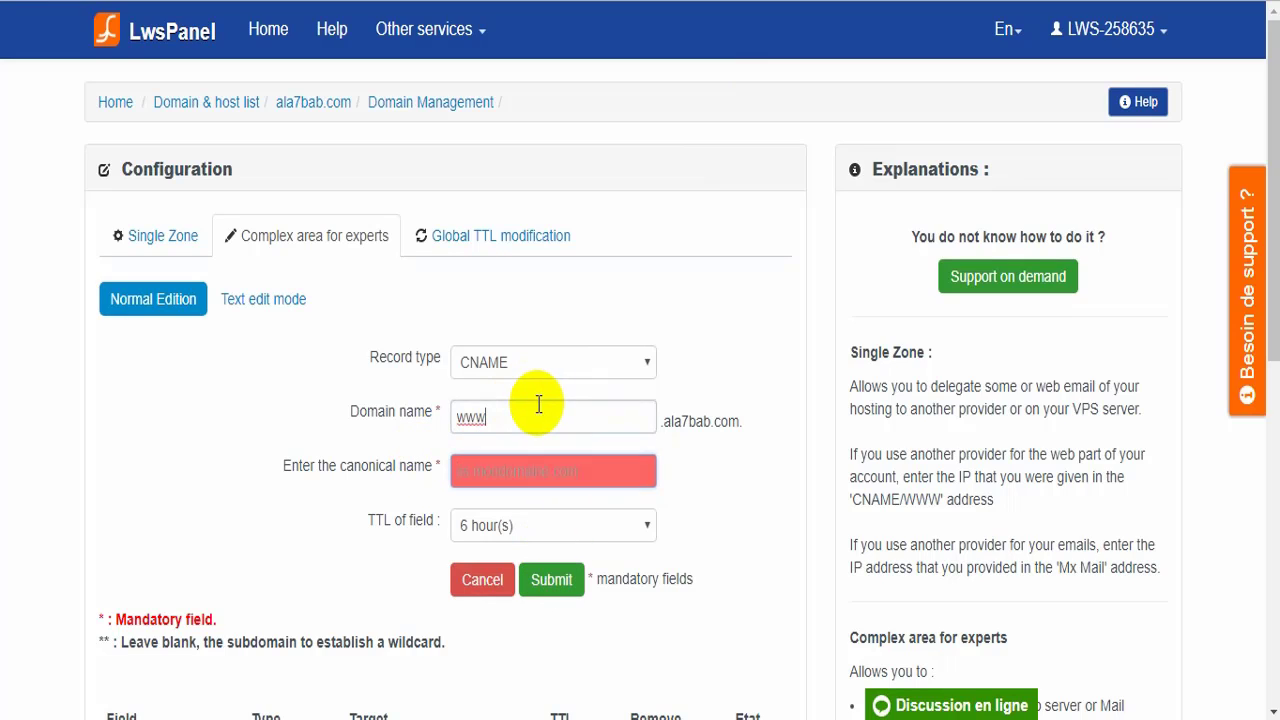
drag(528, 414, 471, 414)
key(BackSpace)
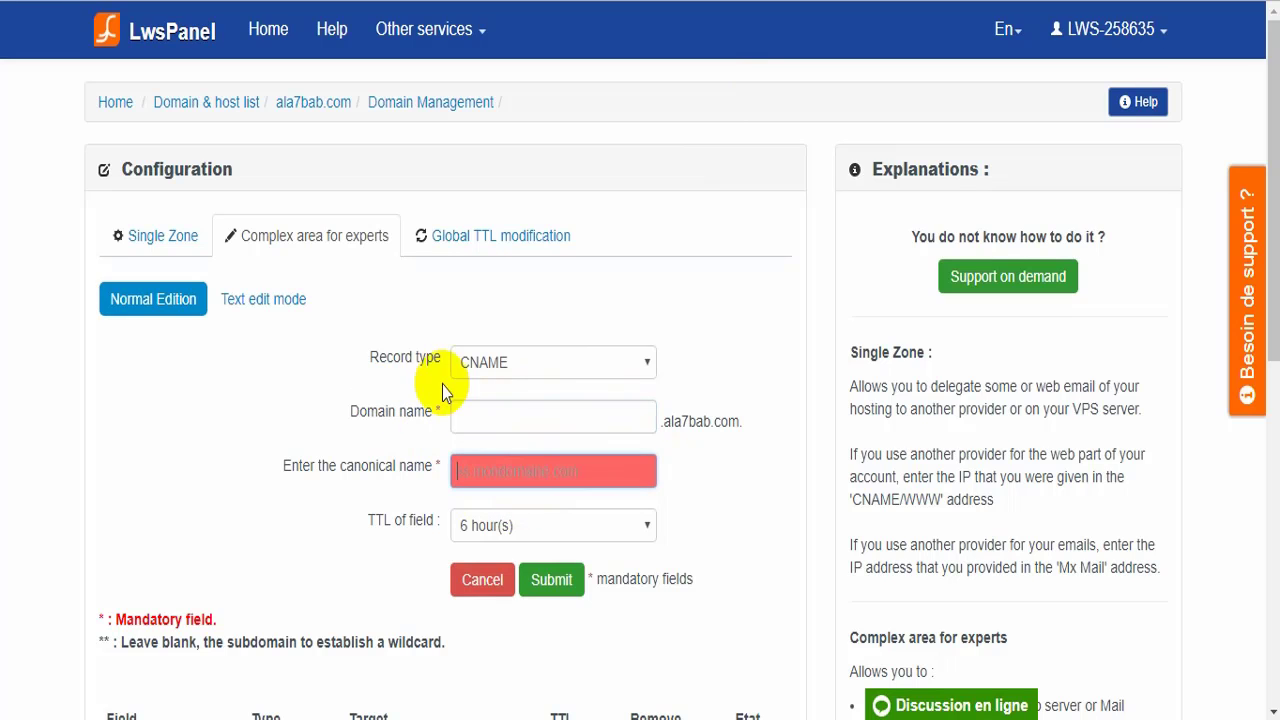
Reload the domain configuration page, reopen the expert zone and set the new record's type to CNAME
click(522, 470)
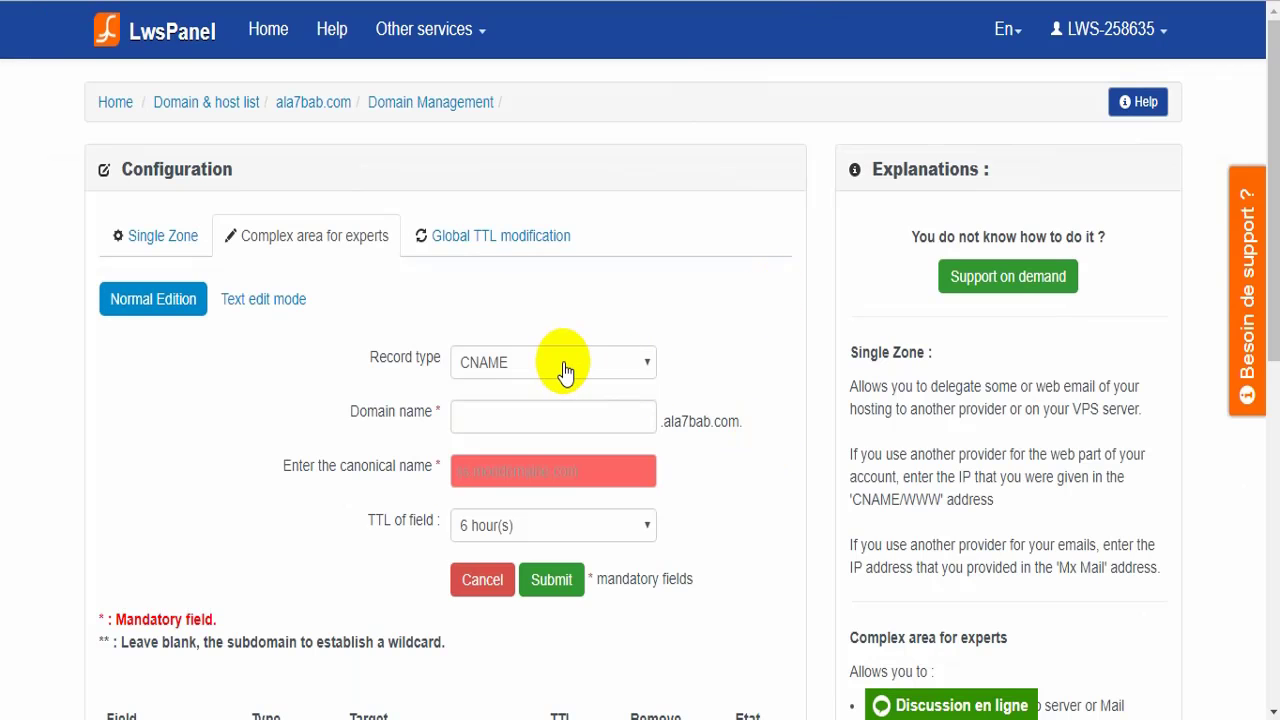
click(565, 372)
click(734, 314)
right_click(734, 314)
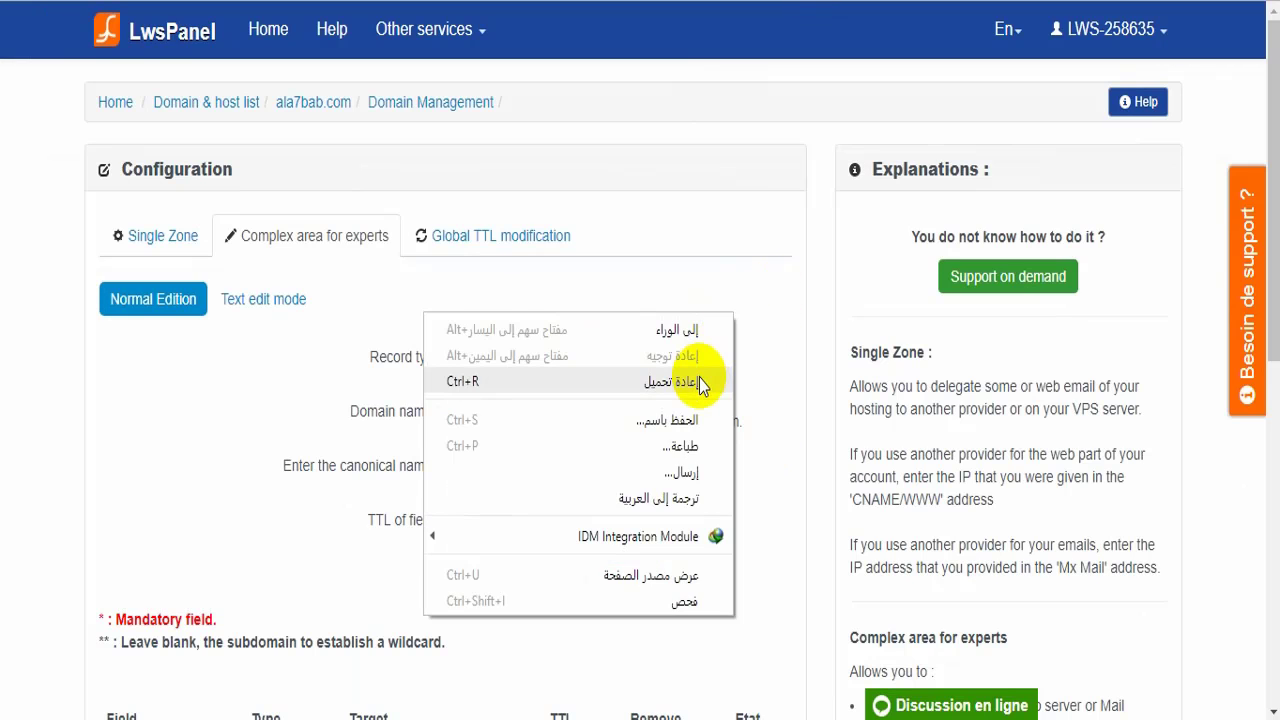
click(699, 380)
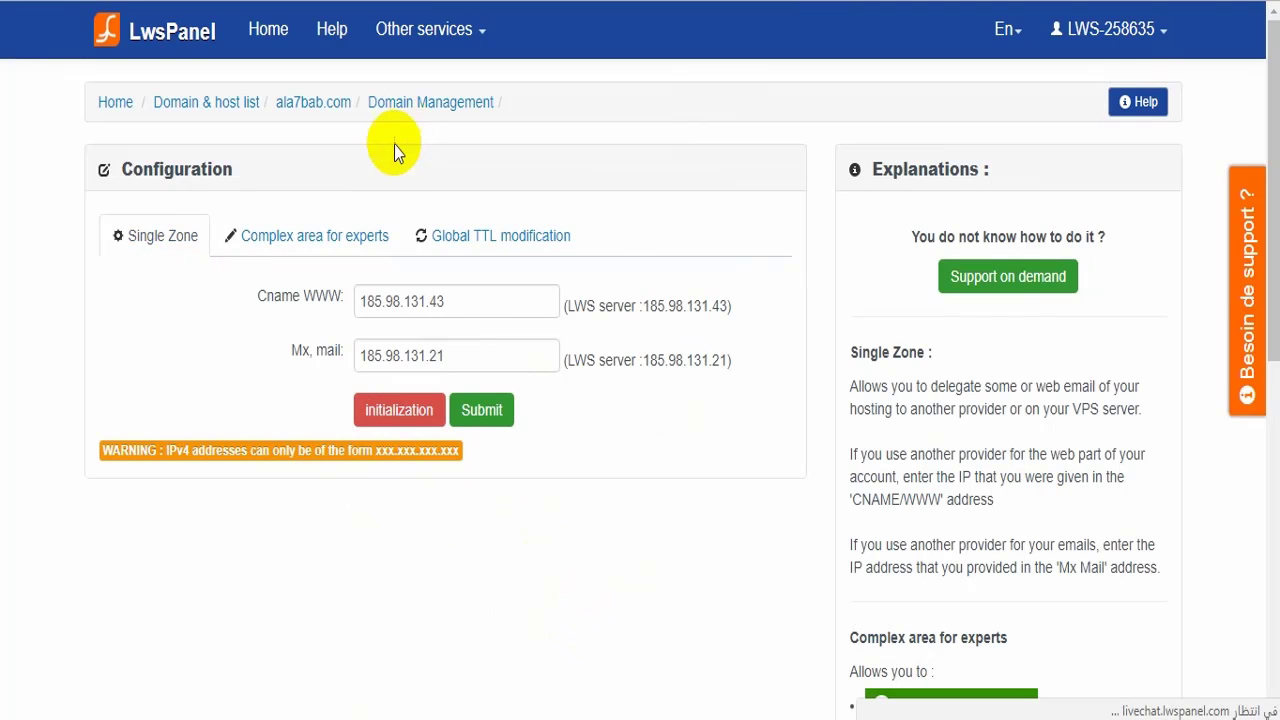
click(331, 244)
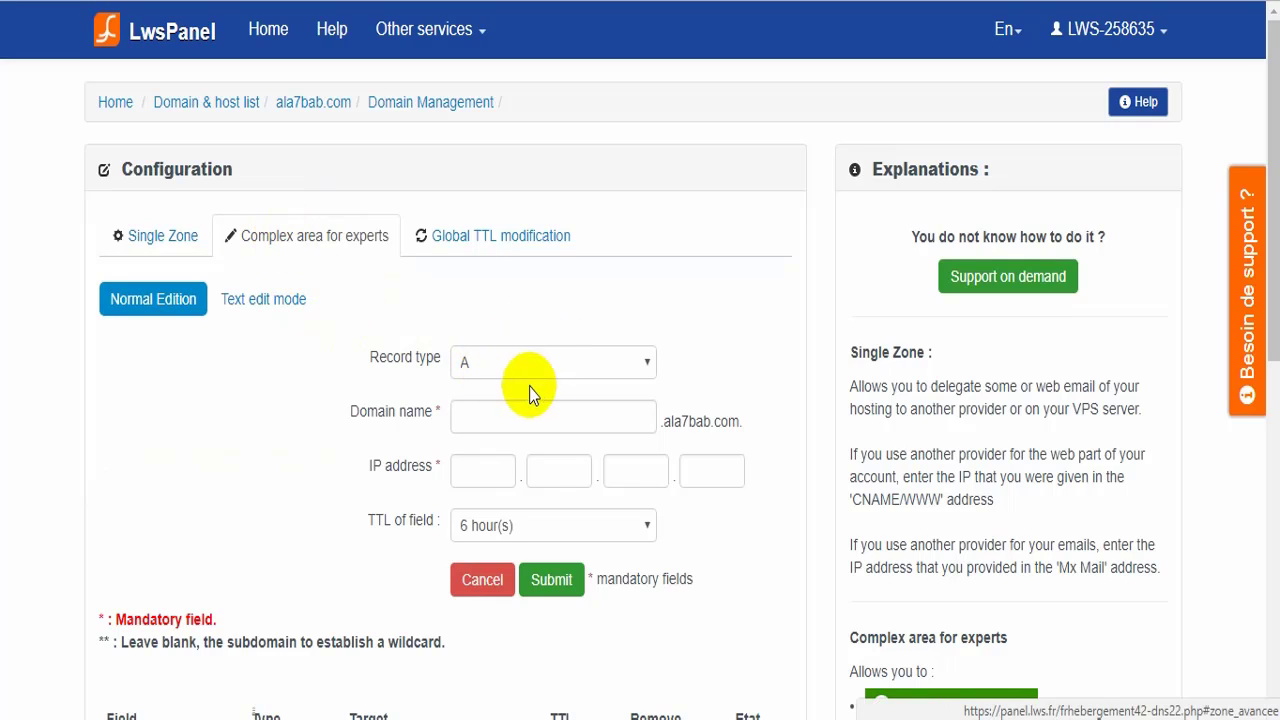
click(549, 363)
click(551, 430)
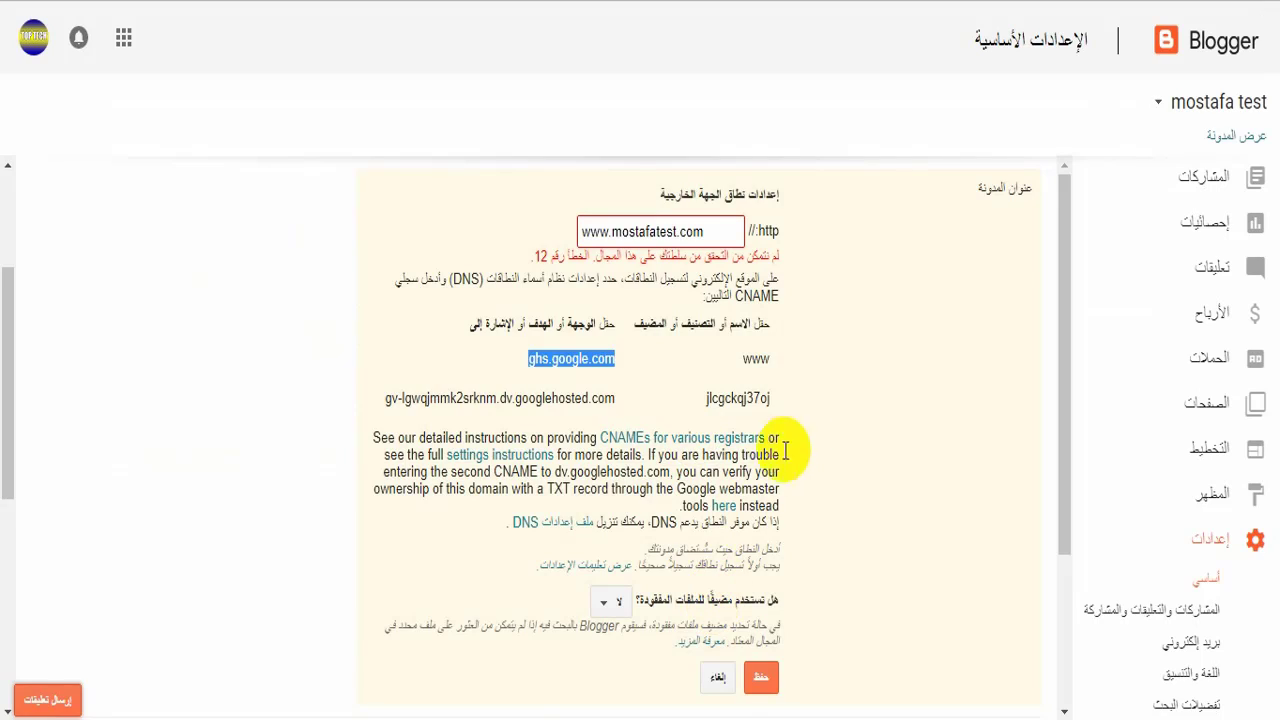
Copy the second CNAME's verification host name from Blogger's instructions into the Domain name of the LwsPanel record
click(808, 355)
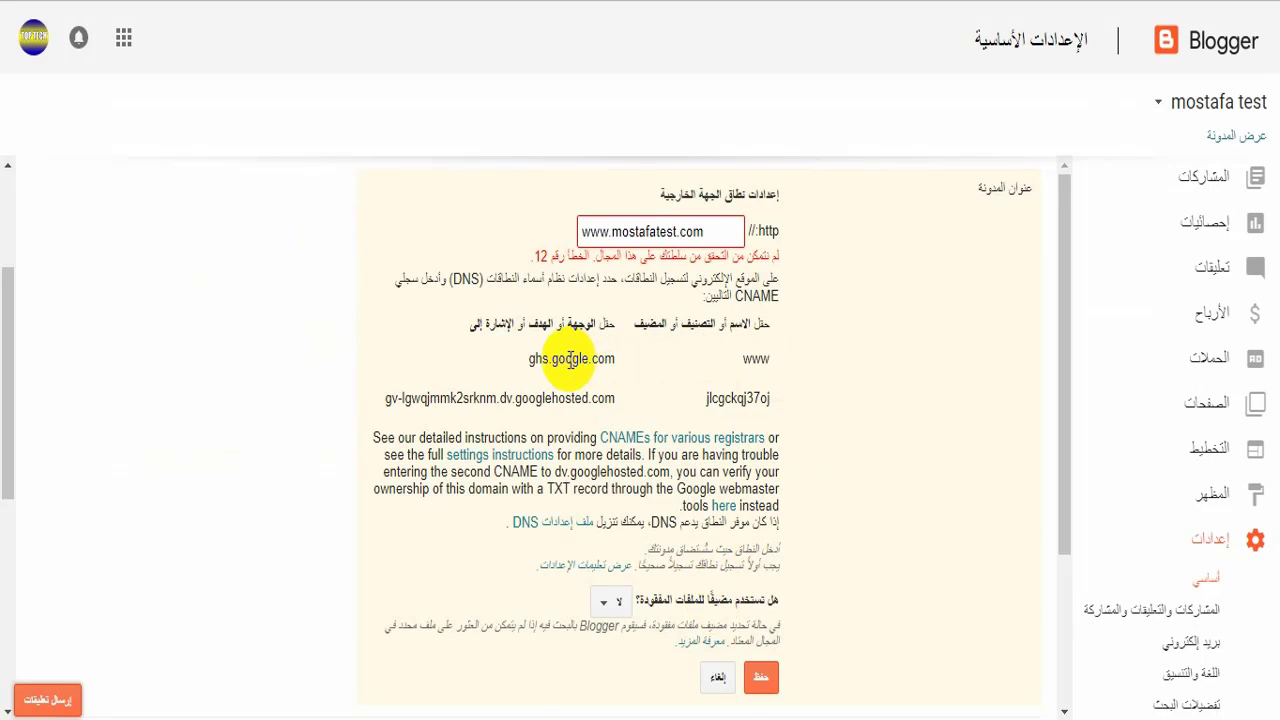
drag(704, 398, 772, 410)
right_click(770, 404)
click(740, 385)
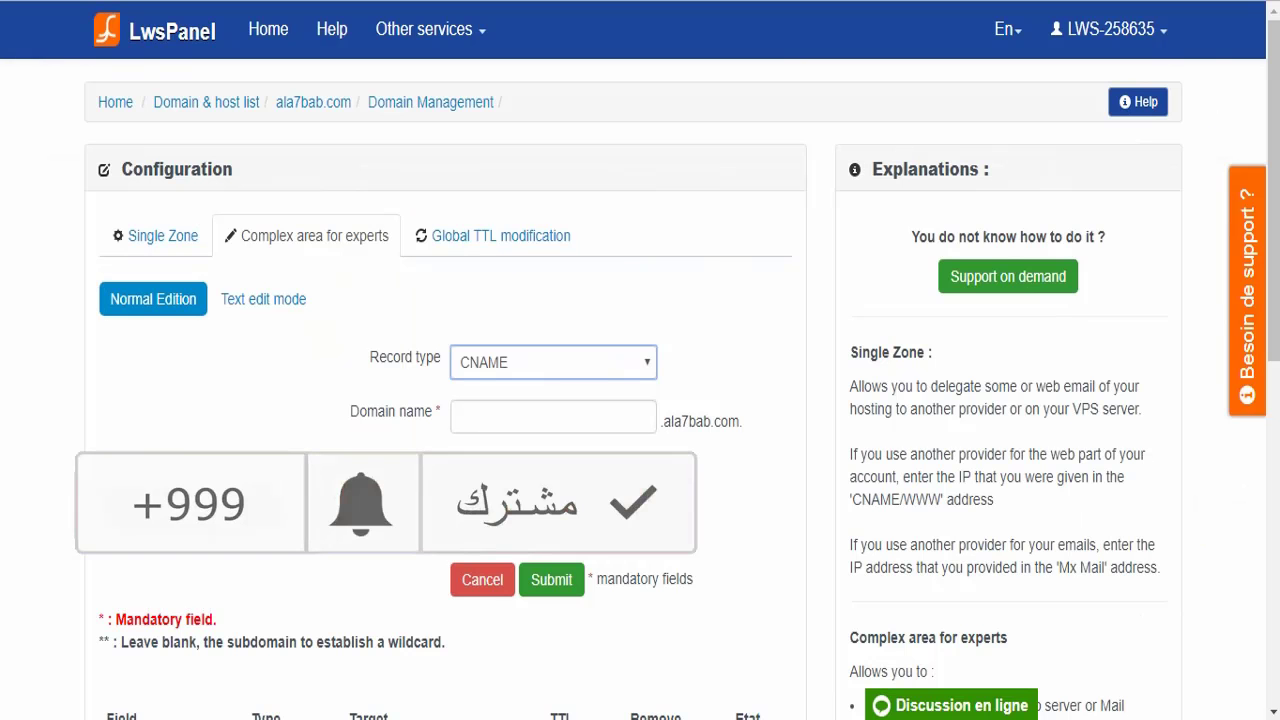
right_click(566, 412)
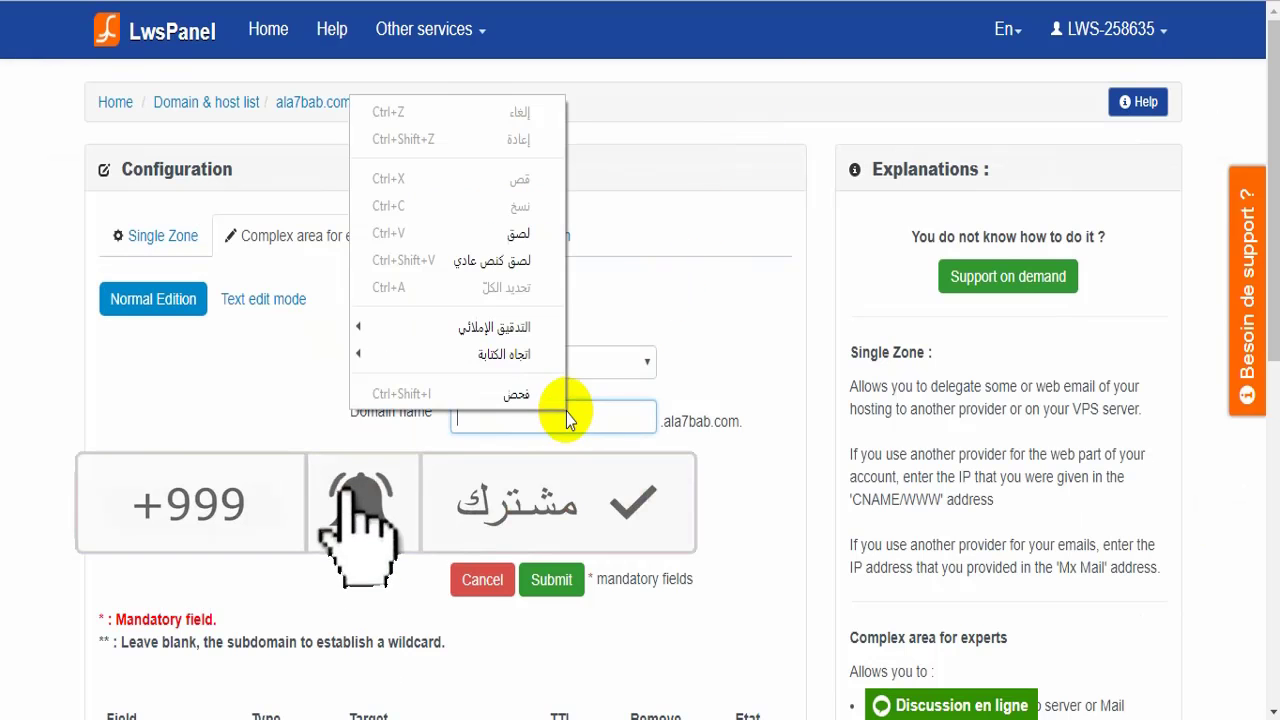
click(532, 233)
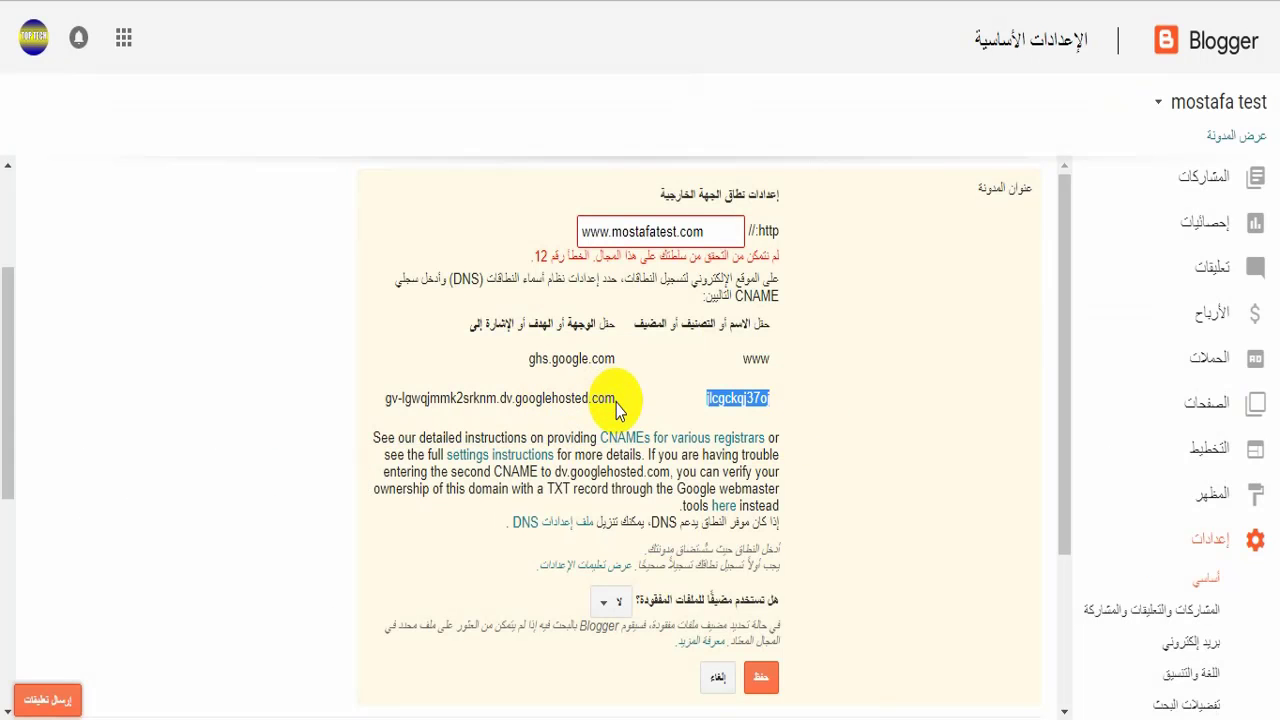
Copy the second CNAME's verification target from Blogger's instructions into the canonical name of the LwsPanel record
drag(615, 398, 371, 400)
right_click(406, 412)
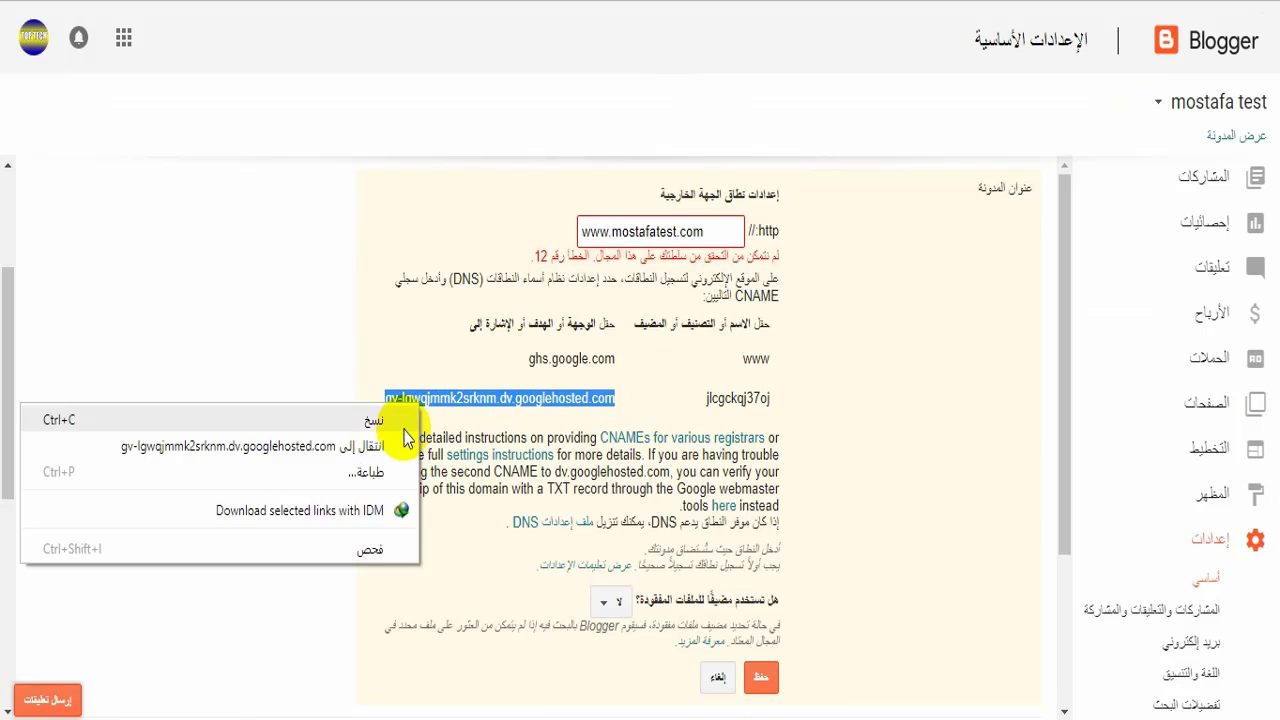
click(360, 421)
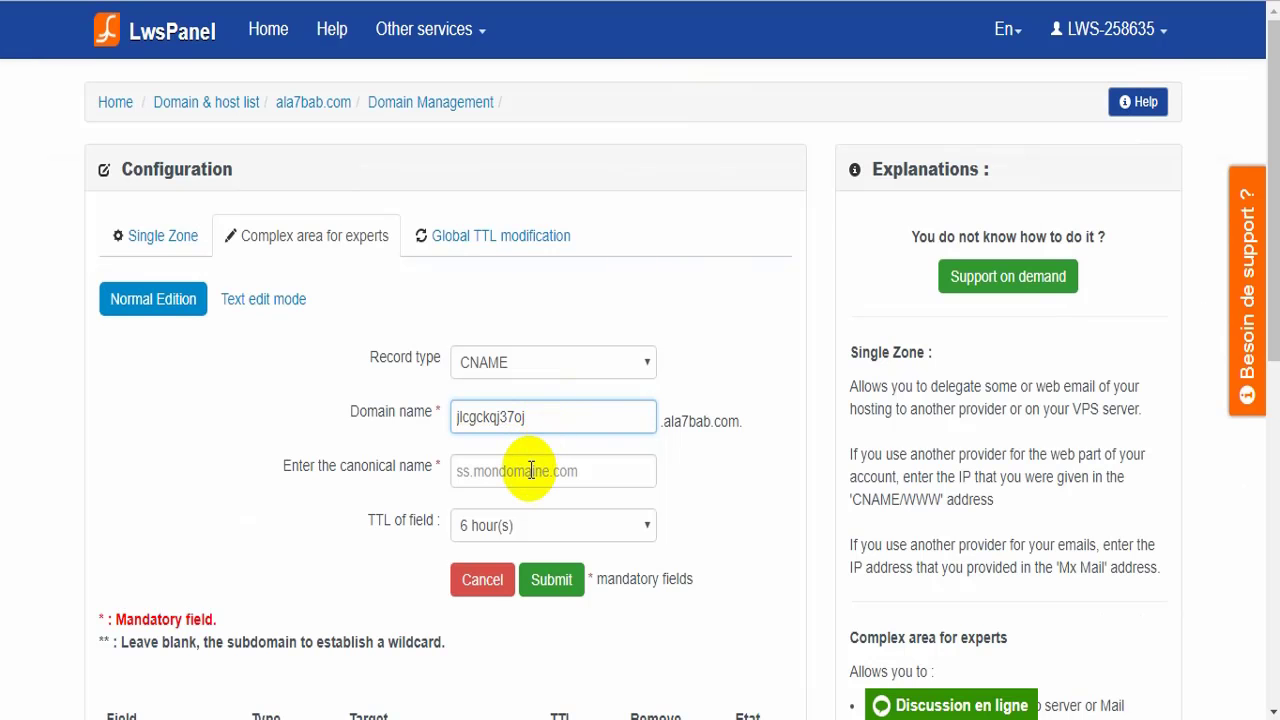
click(492, 471)
right_click(492, 471)
click(425, 288)
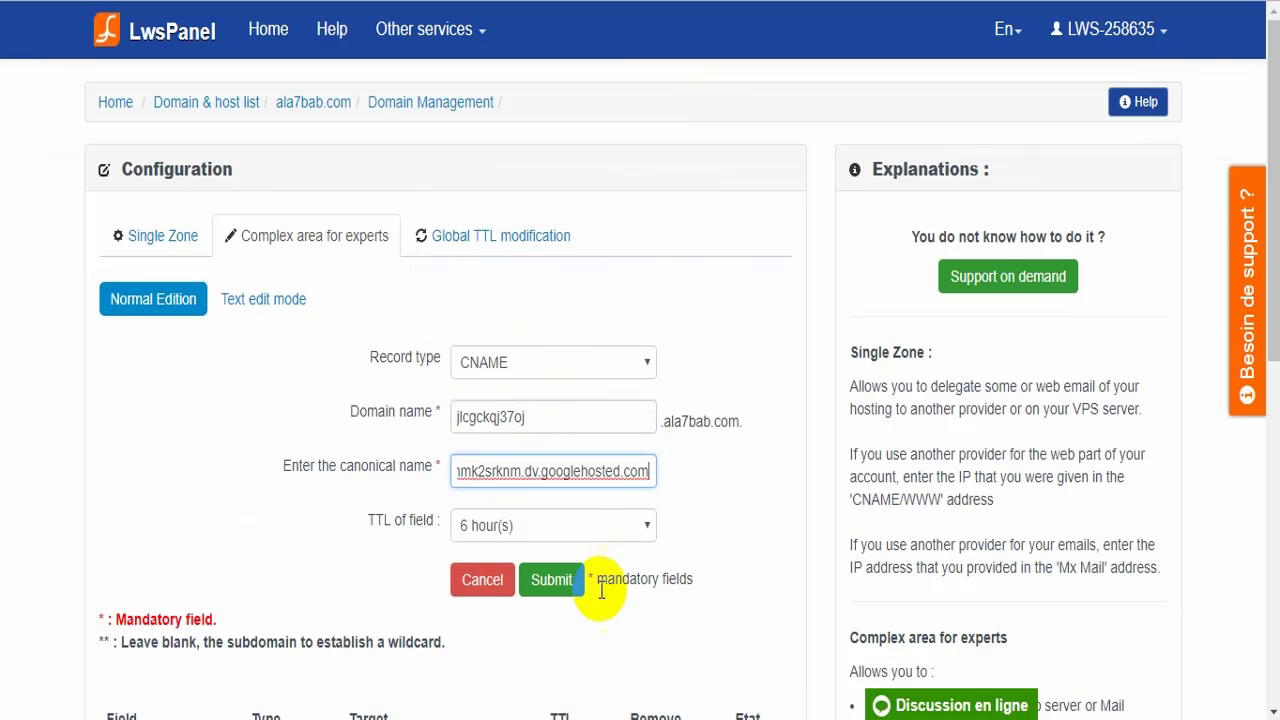
Clear the verification target and host name from the unsubmitted CNAME record
drag(645, 471, 329, 457)
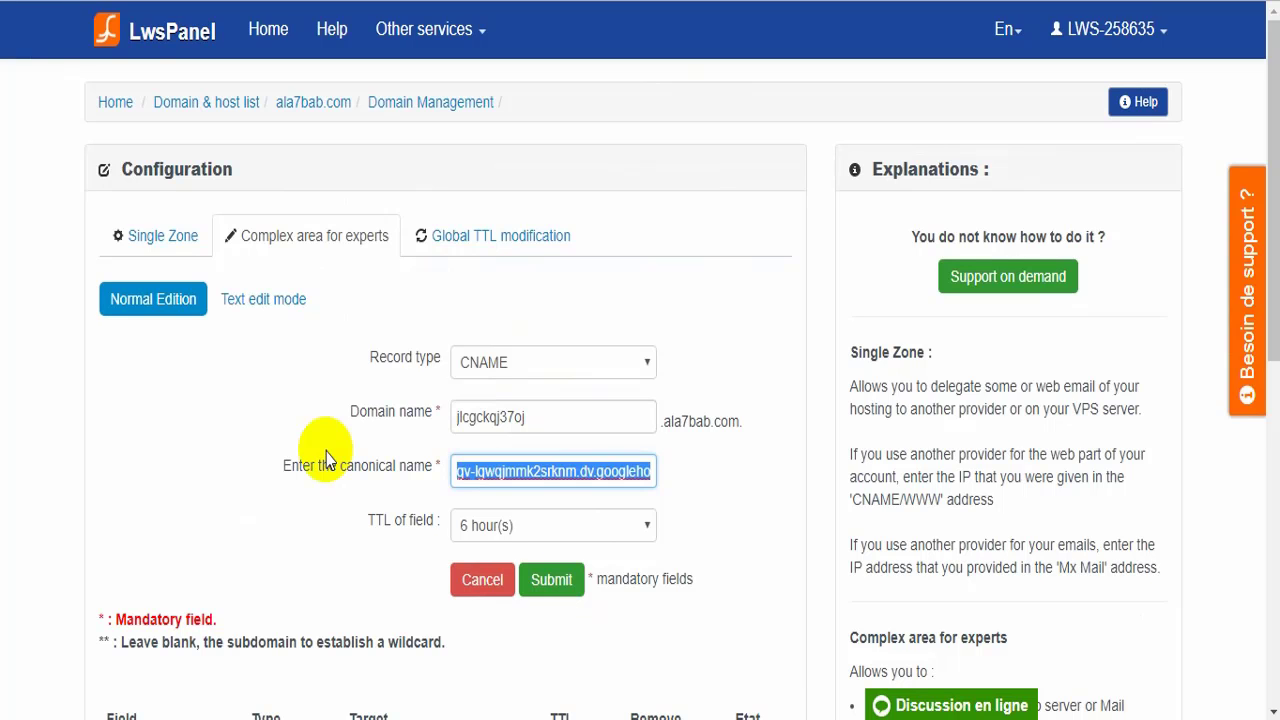
key(Delete)
drag(569, 420, 418, 423)
key(Delete)
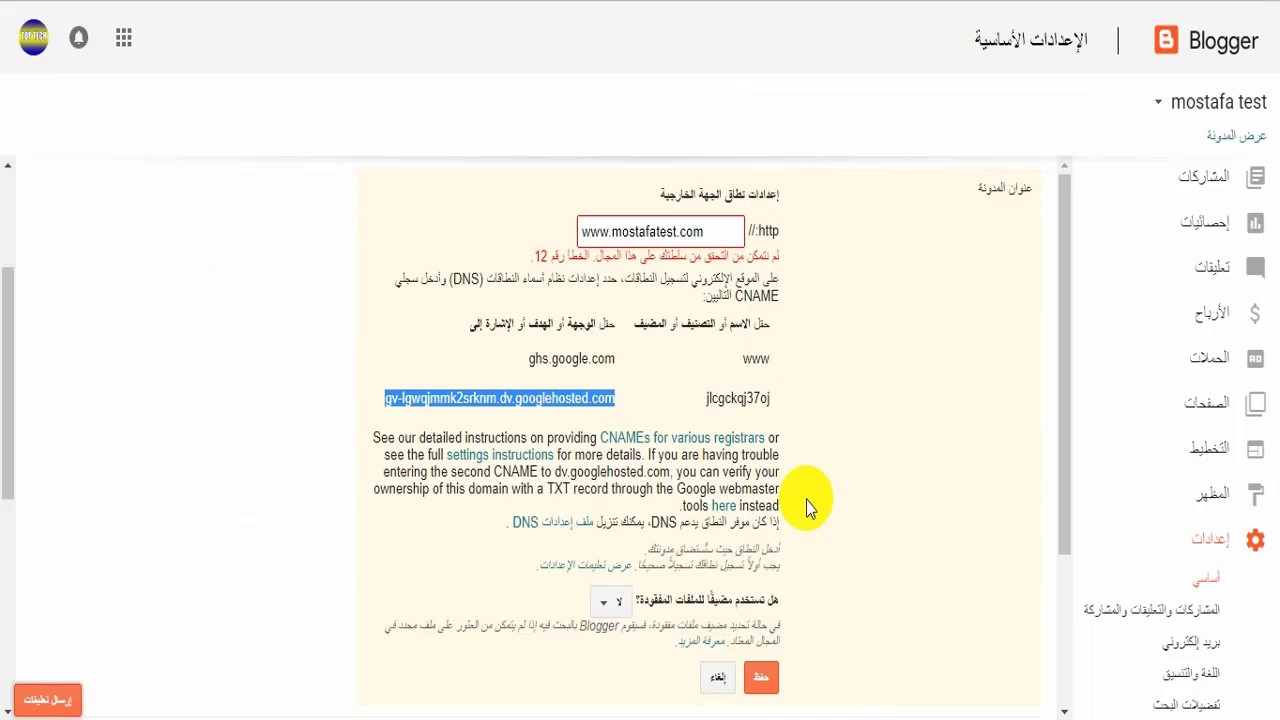
click(807, 502)
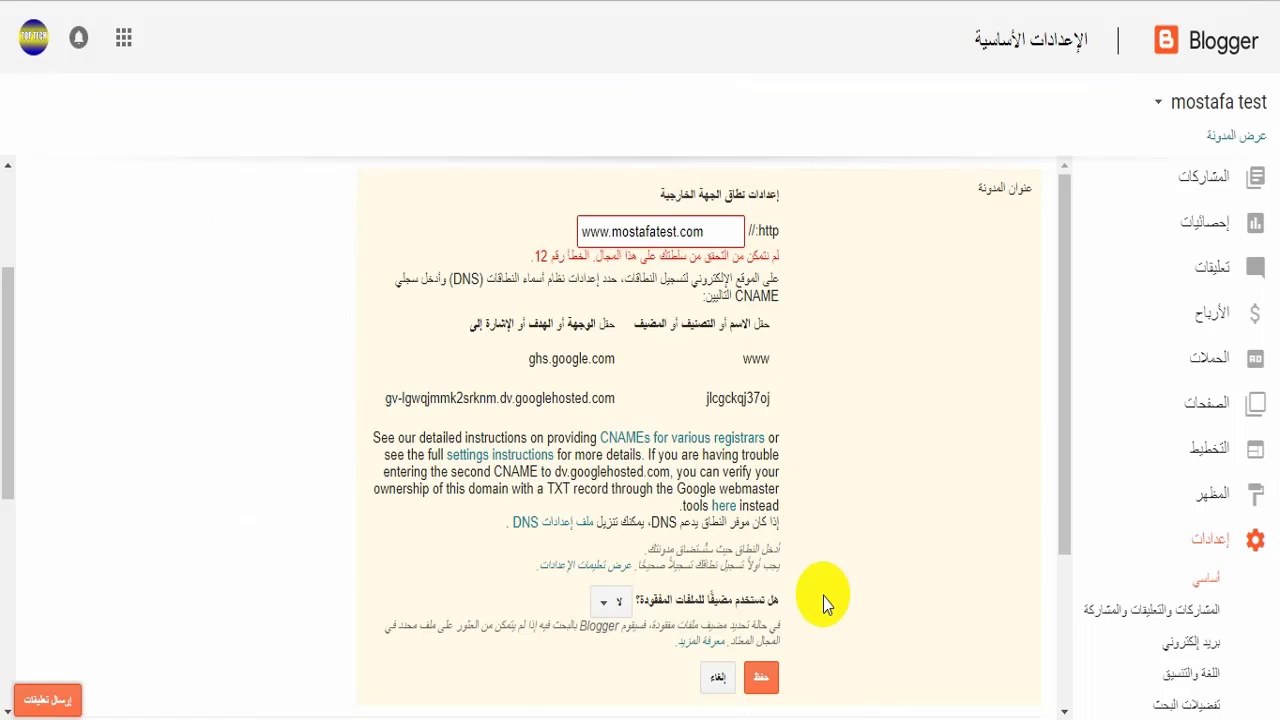
click(761, 679)
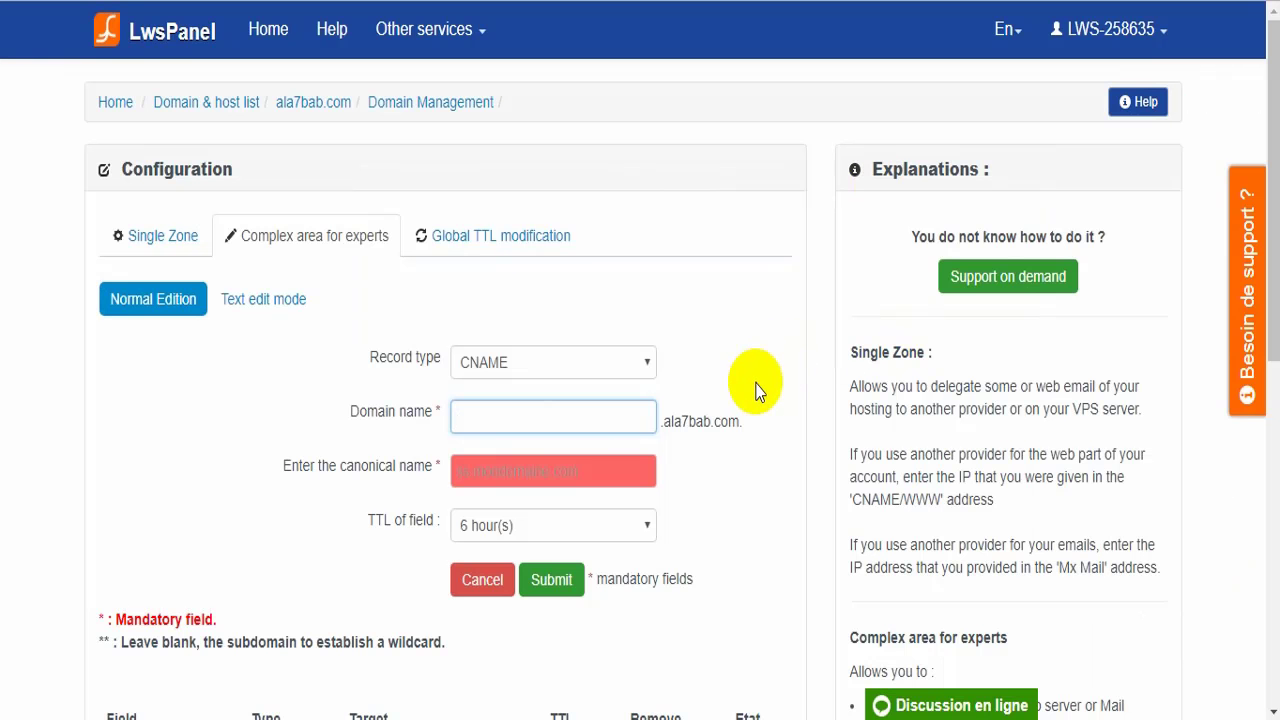
Switch to LwsPanel and log out of the client account
click(757, 388)
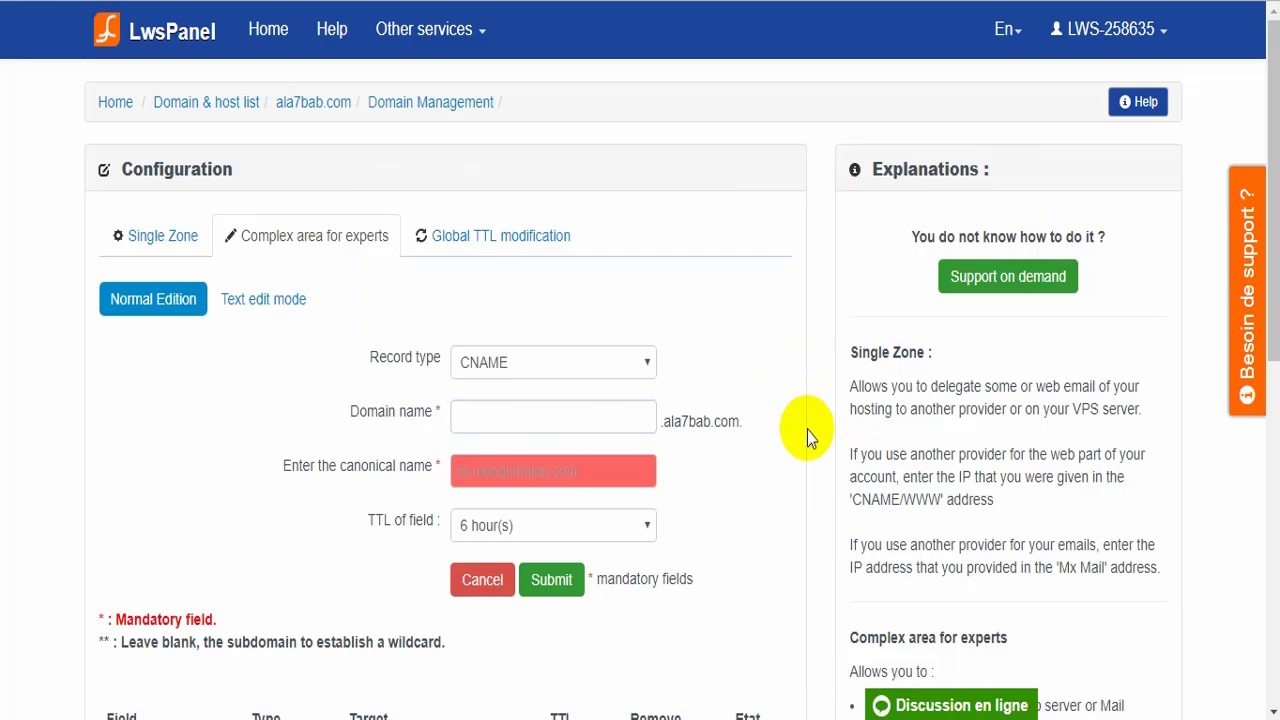
click(1125, 30)
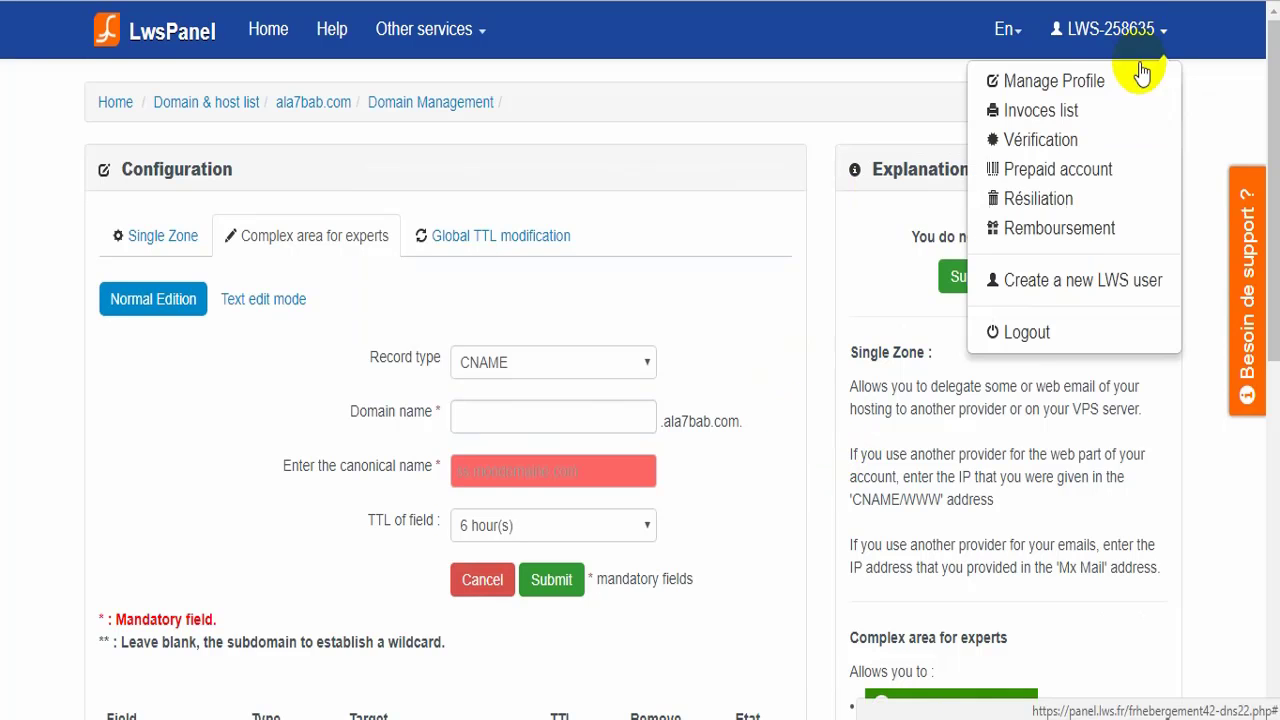
click(1050, 335)
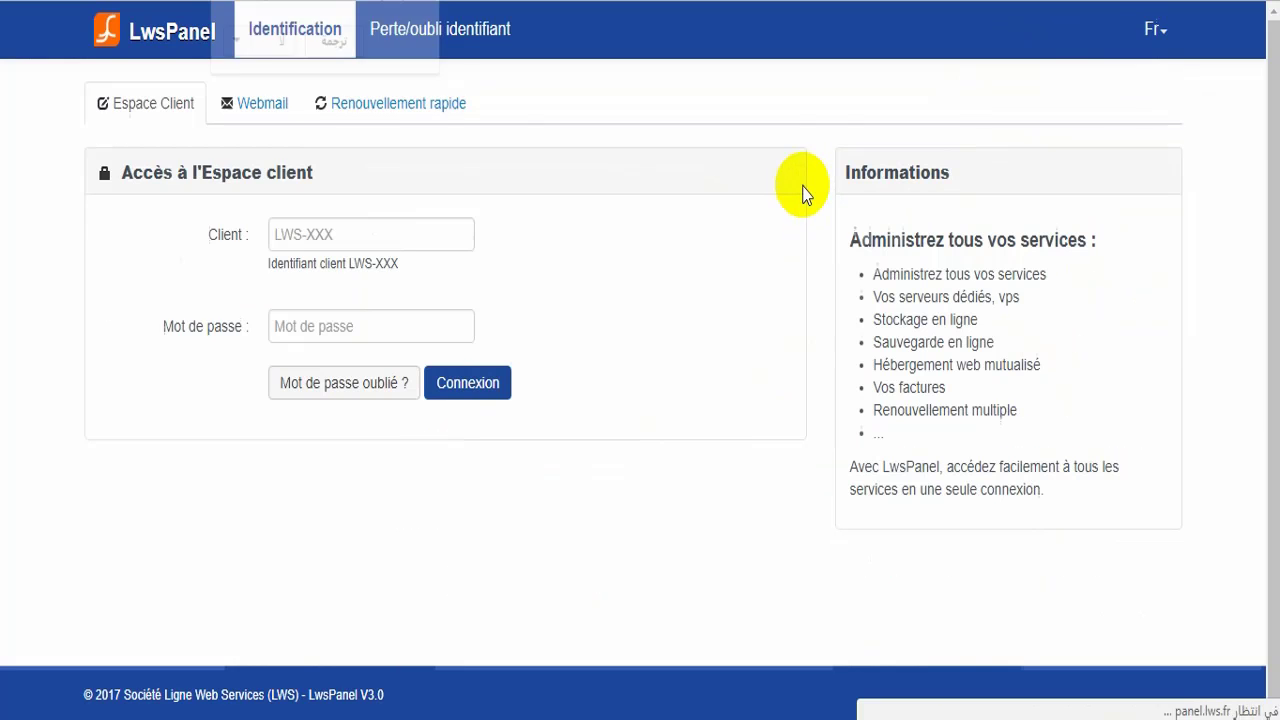